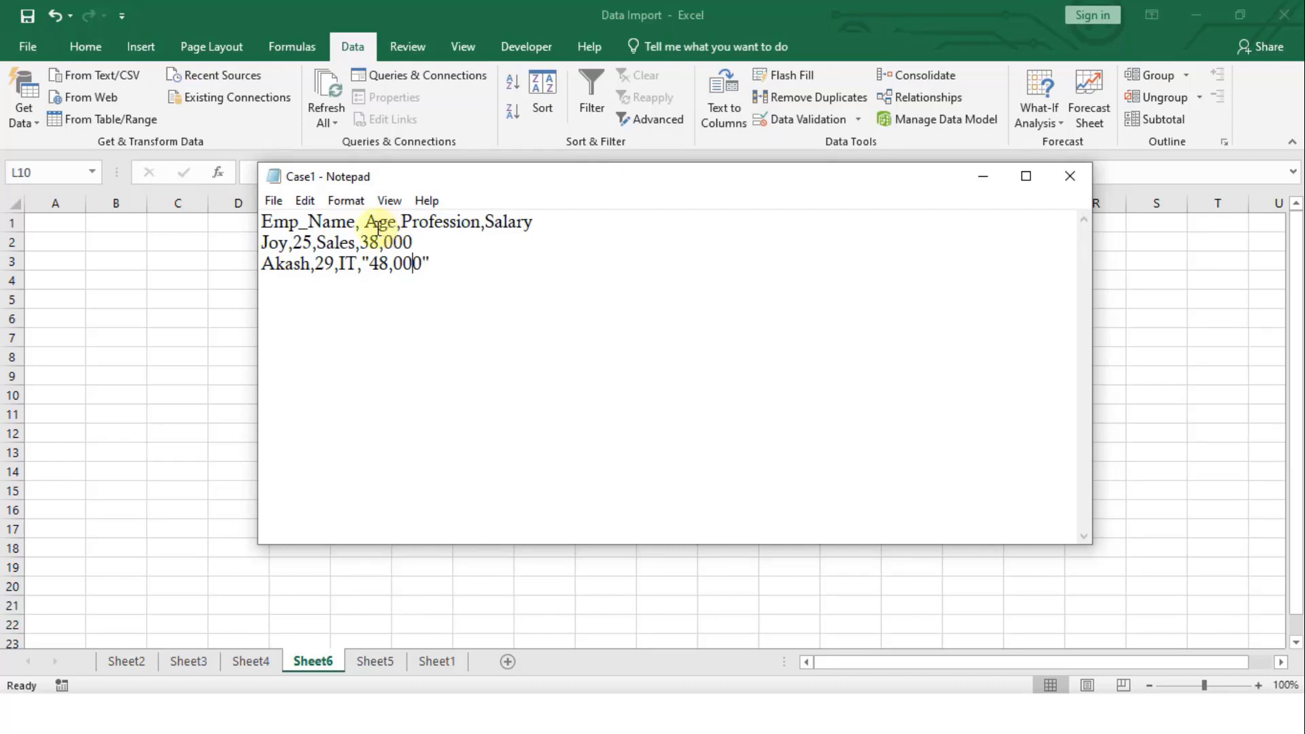
- Compare the unquoted salary 38,000 with the quoted salary "48,000" in the Case1 text file
click(364, 223)
key(BackSpace)
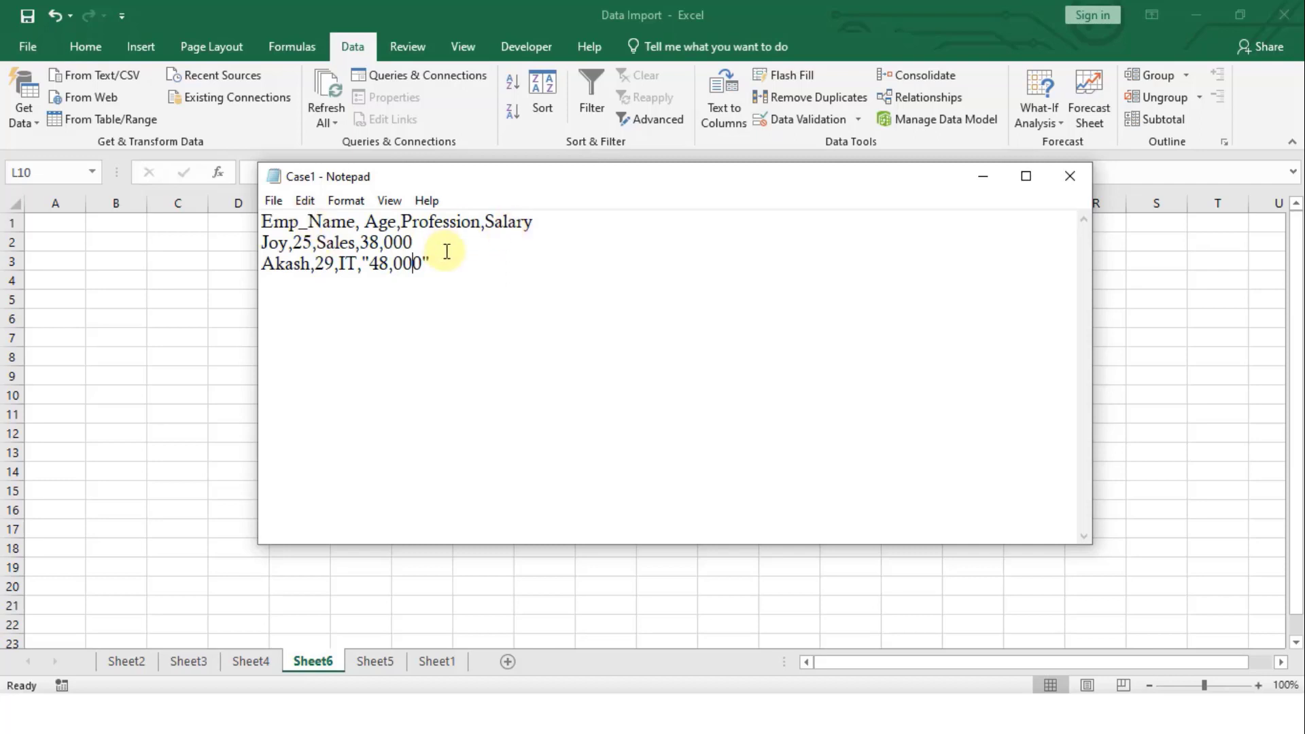
drag(261, 263, 272, 261)
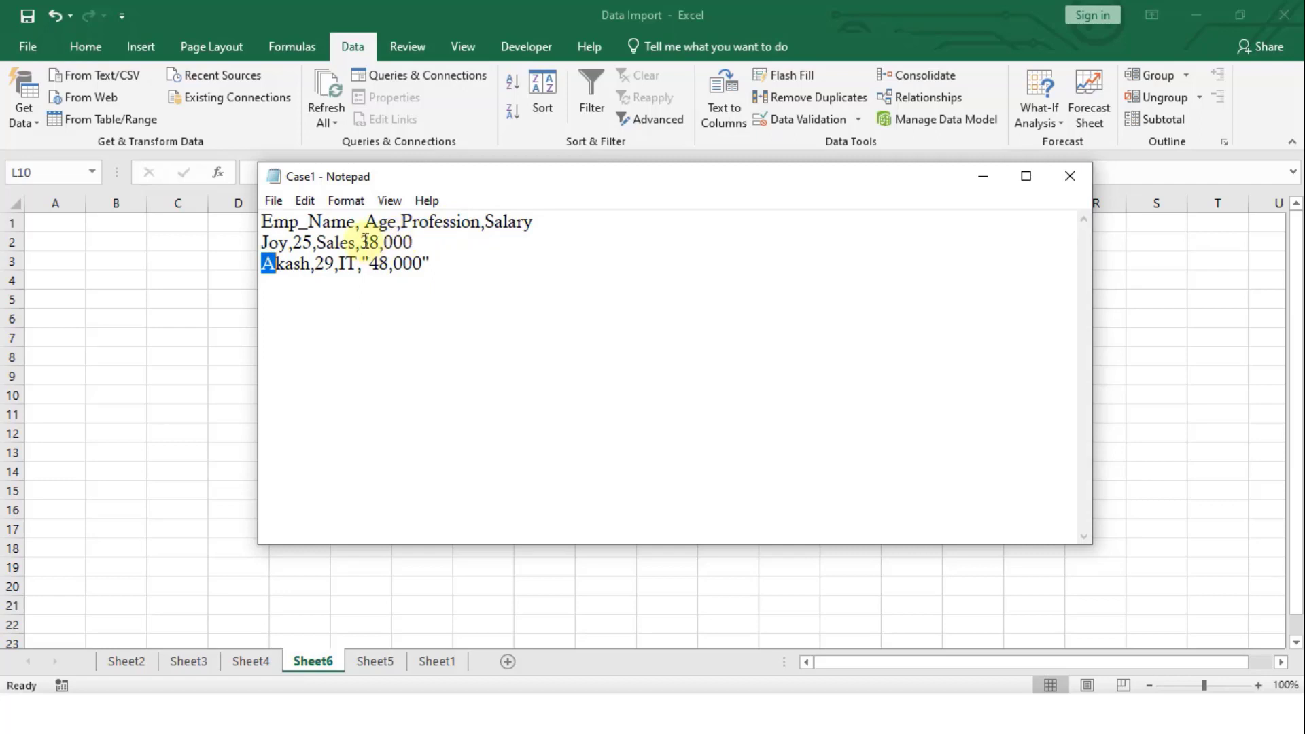
drag(361, 242, 414, 242)
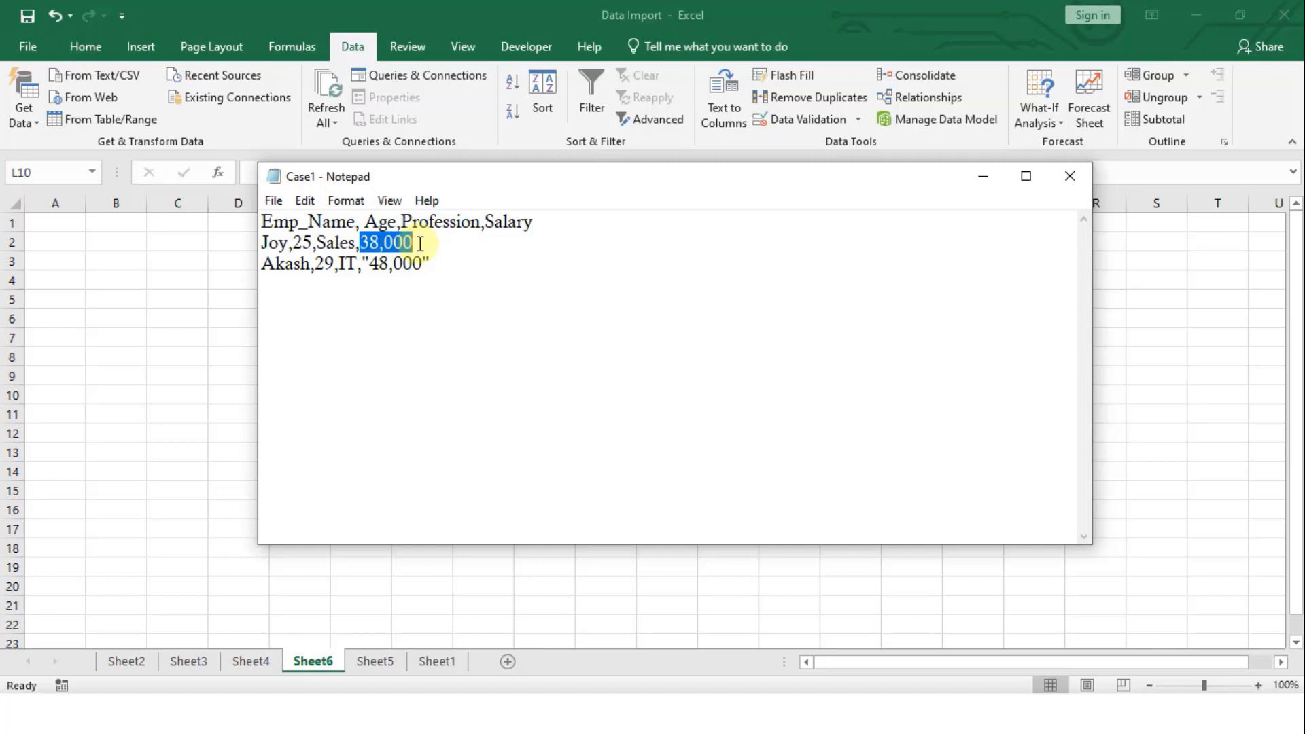
drag(369, 263, 423, 265)
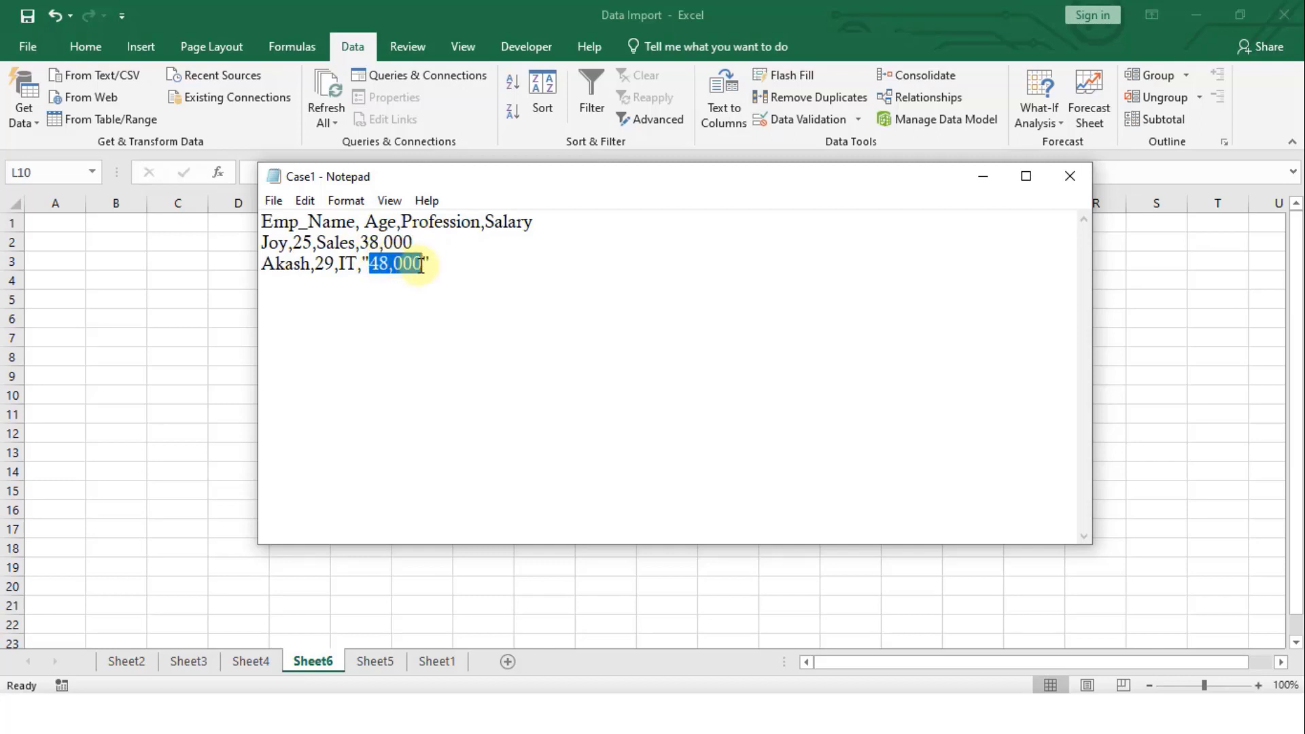
click(373, 268)
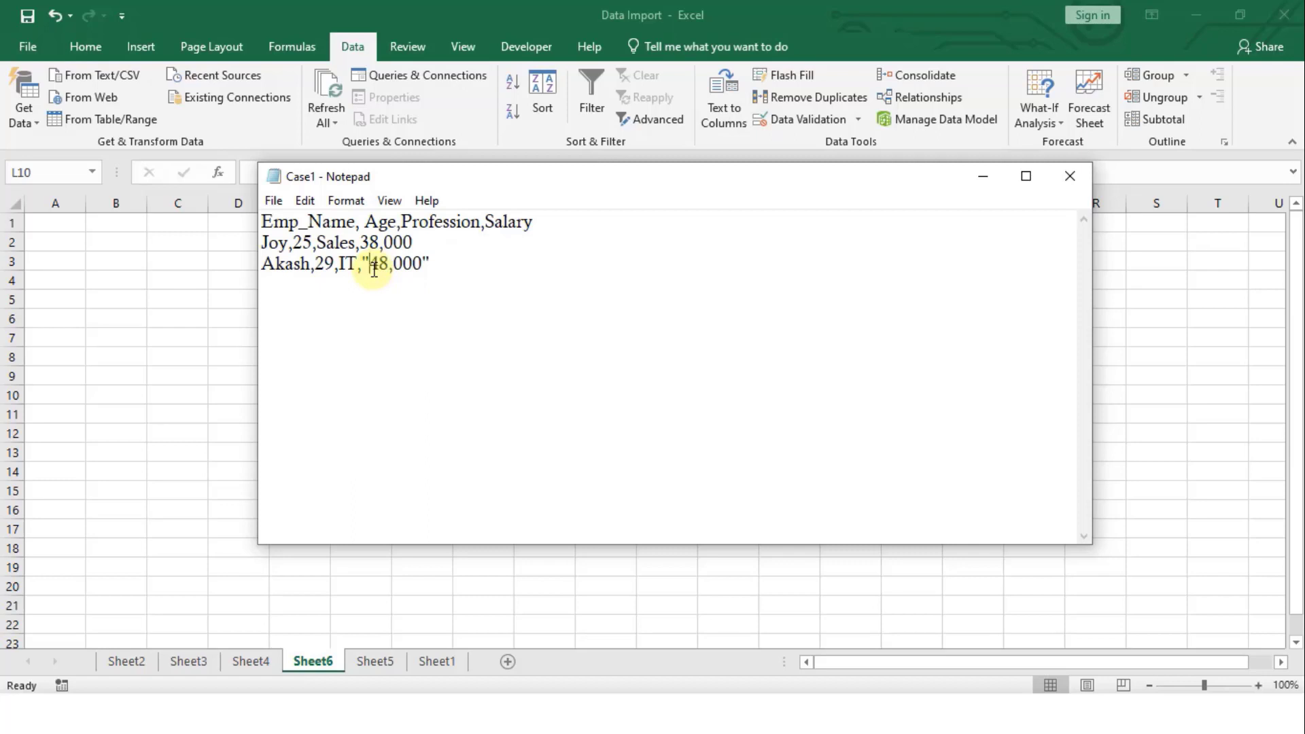
drag(415, 242, 345, 241)
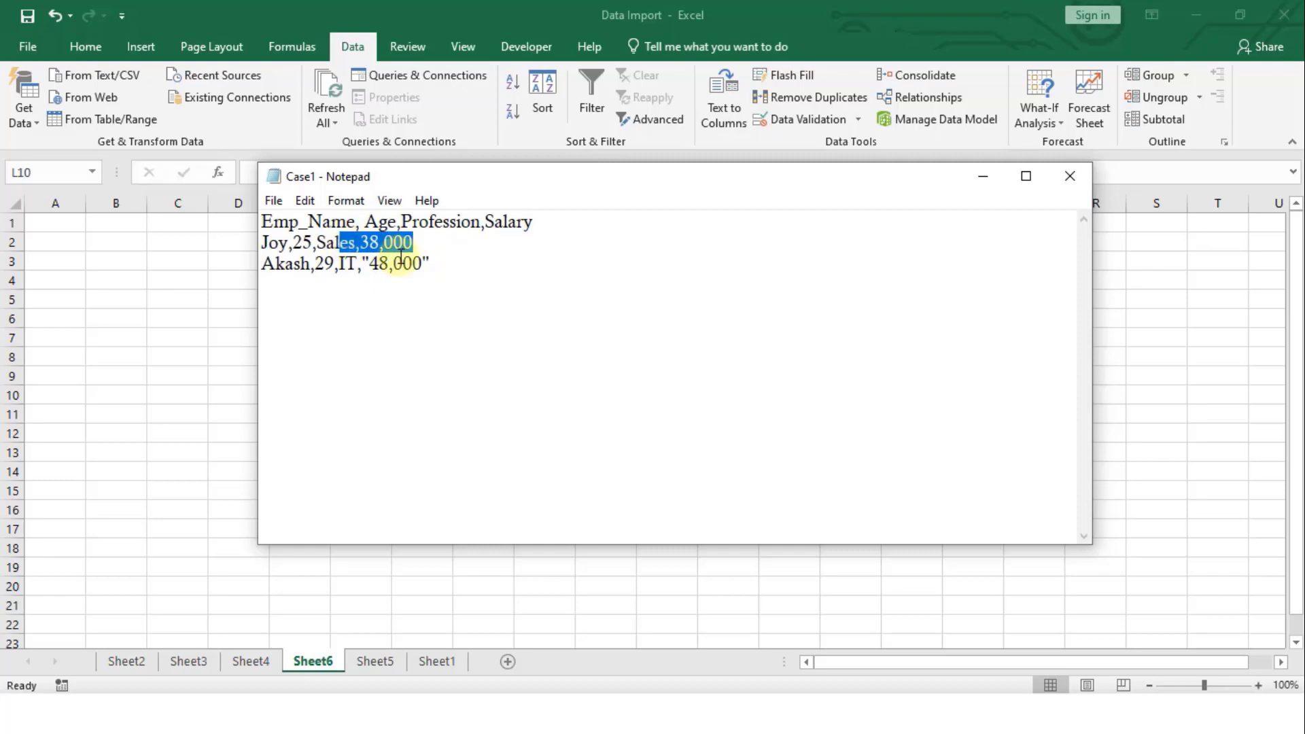
click(373, 259)
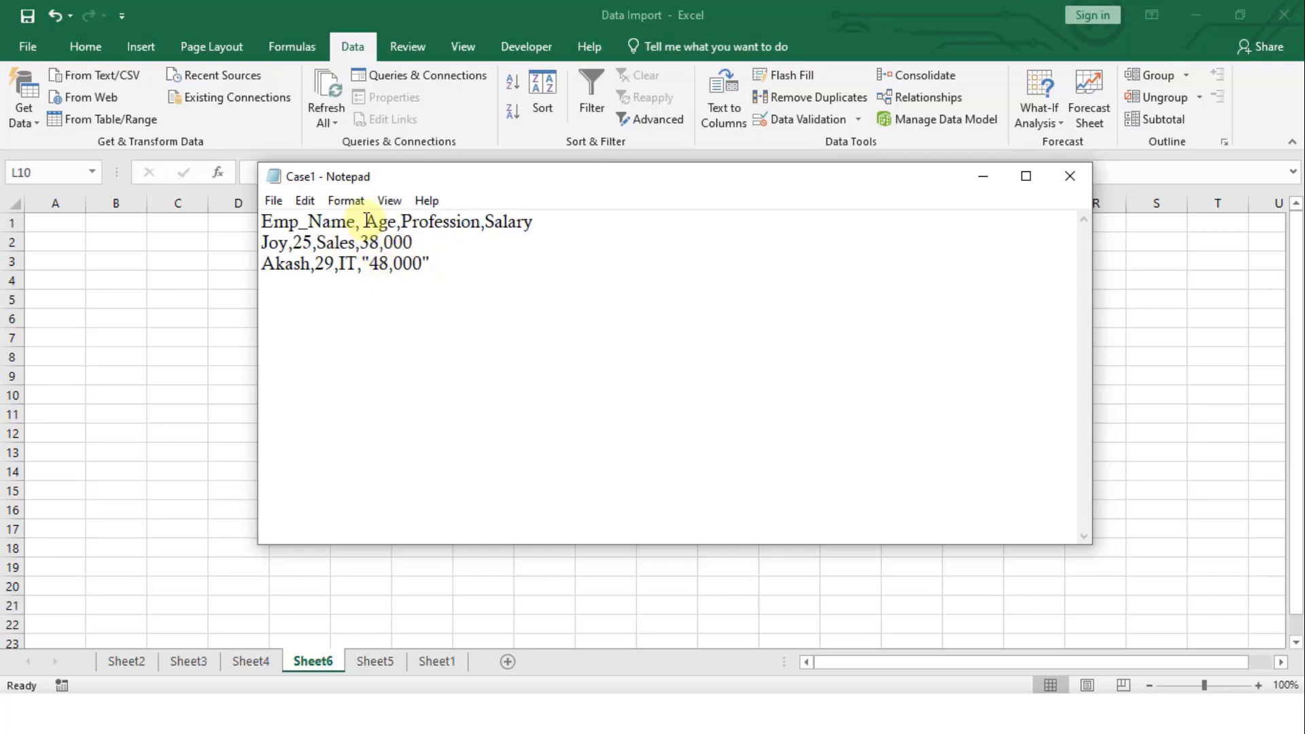
- Examine the comma separators between the Emp_Name, Age, Profession and Salary headings in the Case1 text file
drag(362, 223, 357, 224)
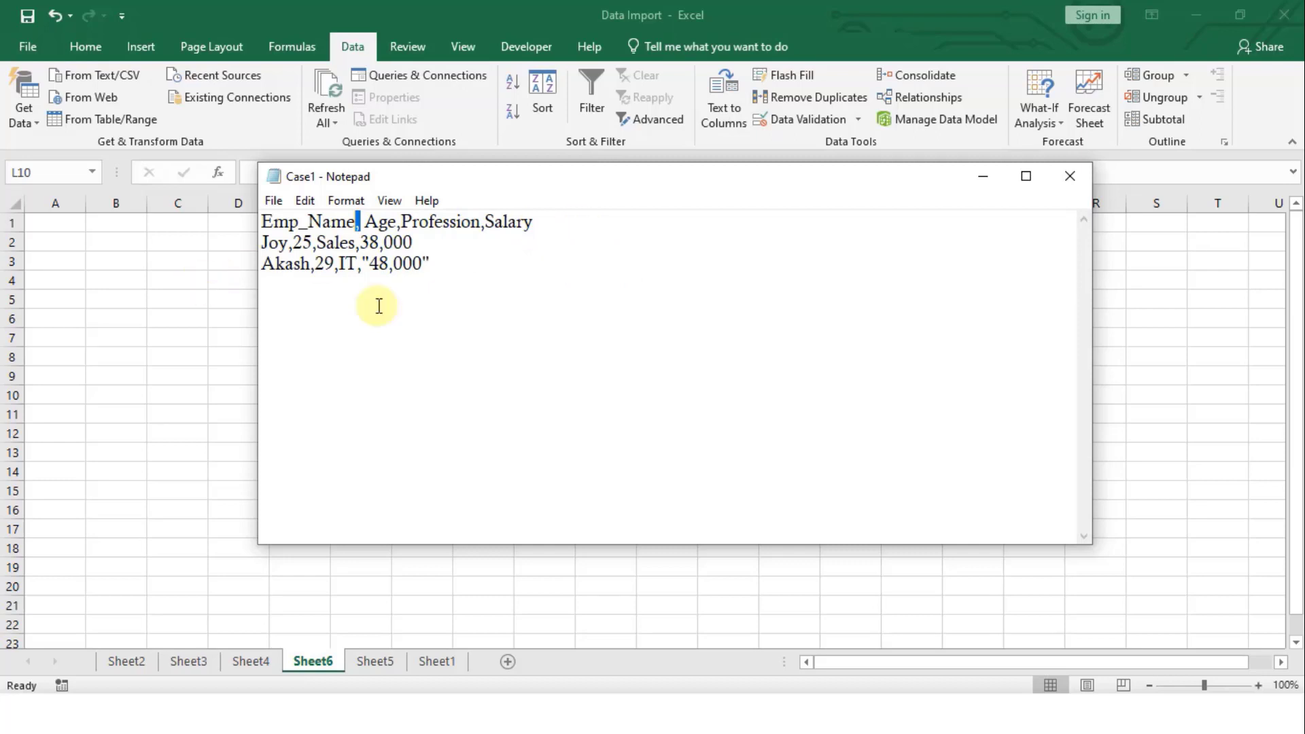
click(371, 284)
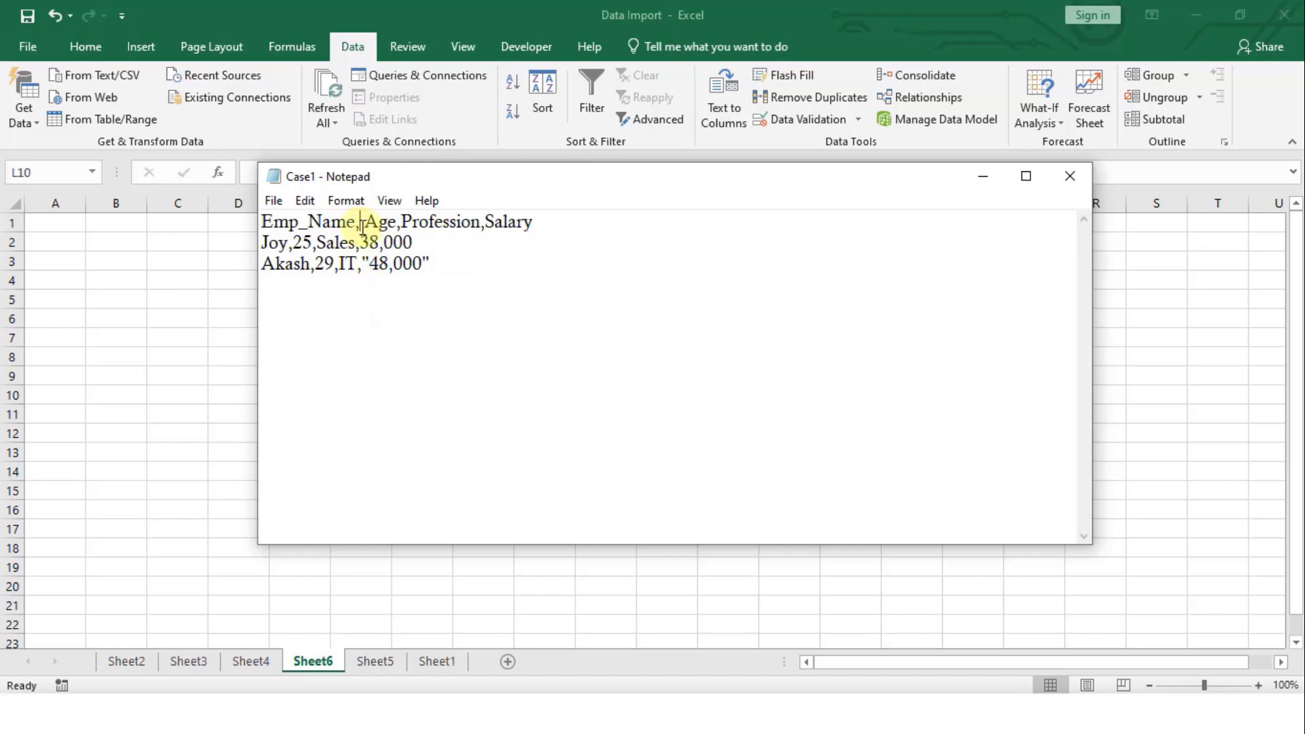
double_click(363, 227)
click(356, 226)
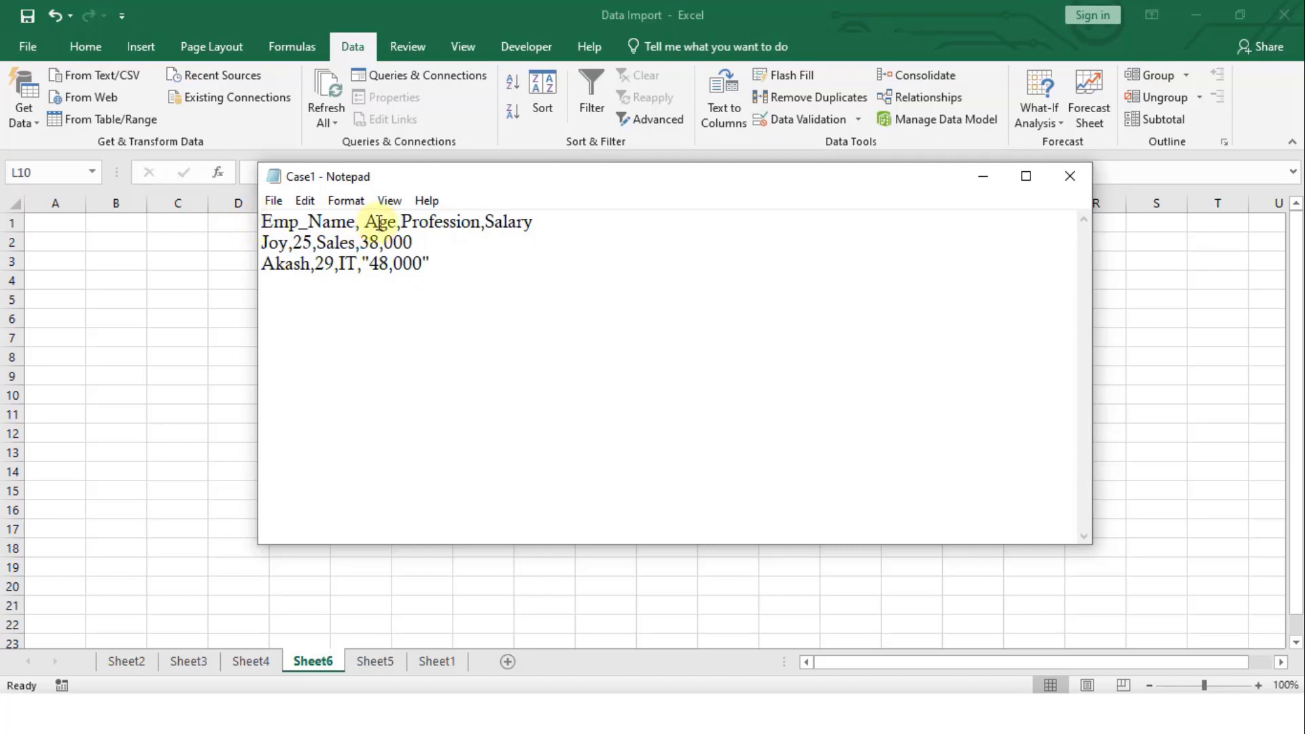
drag(364, 222, 527, 223)
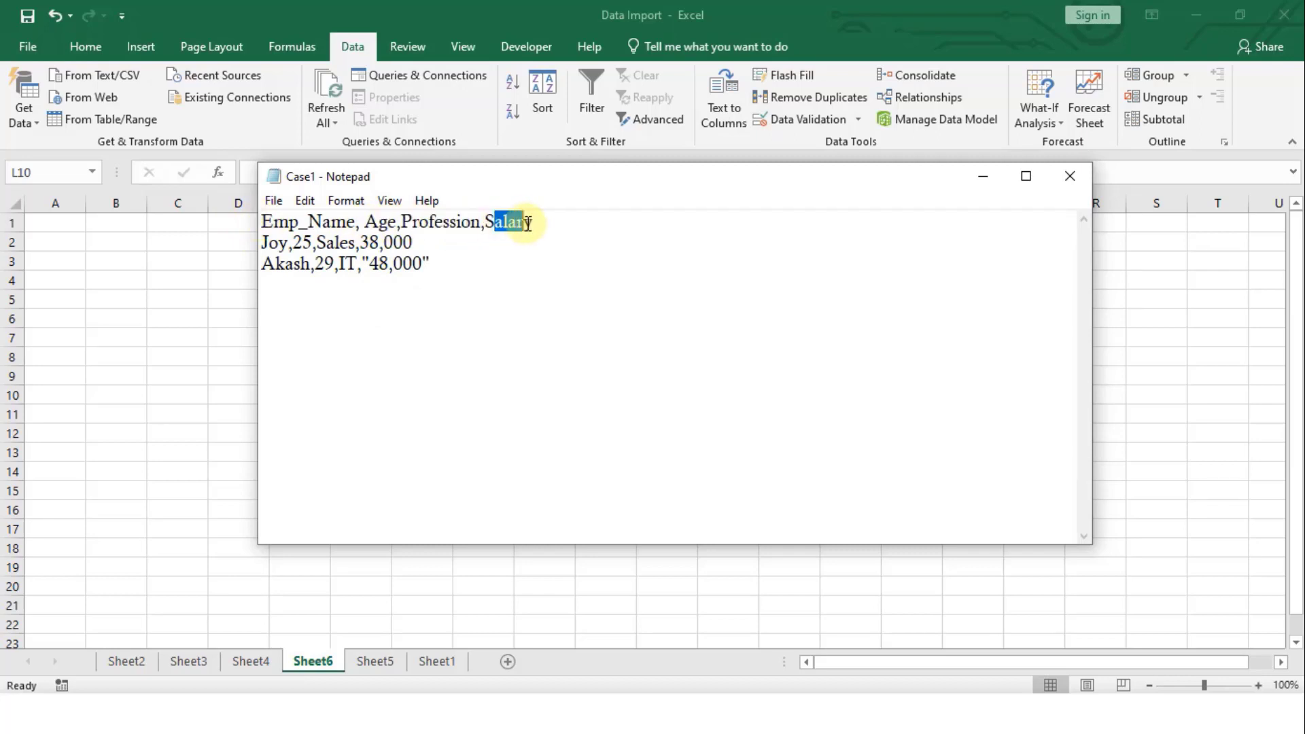
click(479, 247)
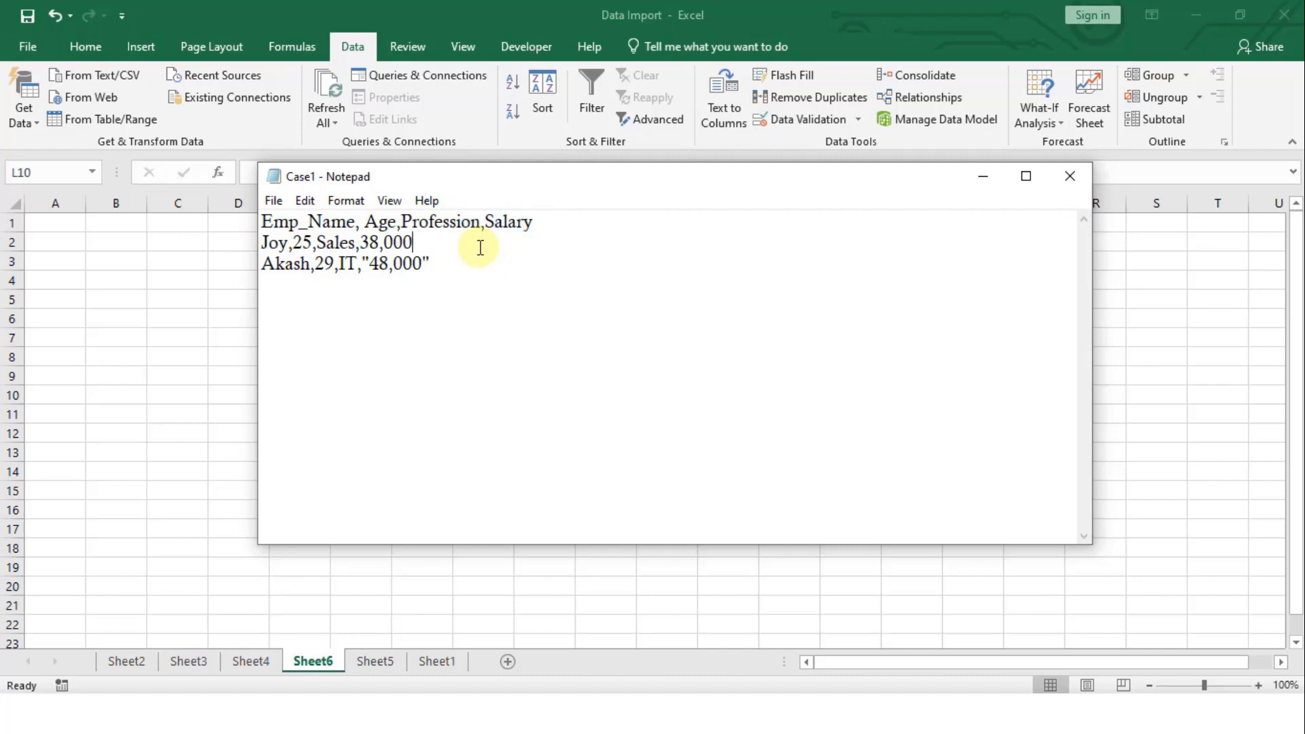
- Start a Text/CSV import of the Case1 text document into the workbook to get its data preview
click(107, 72)
click(107, 72)
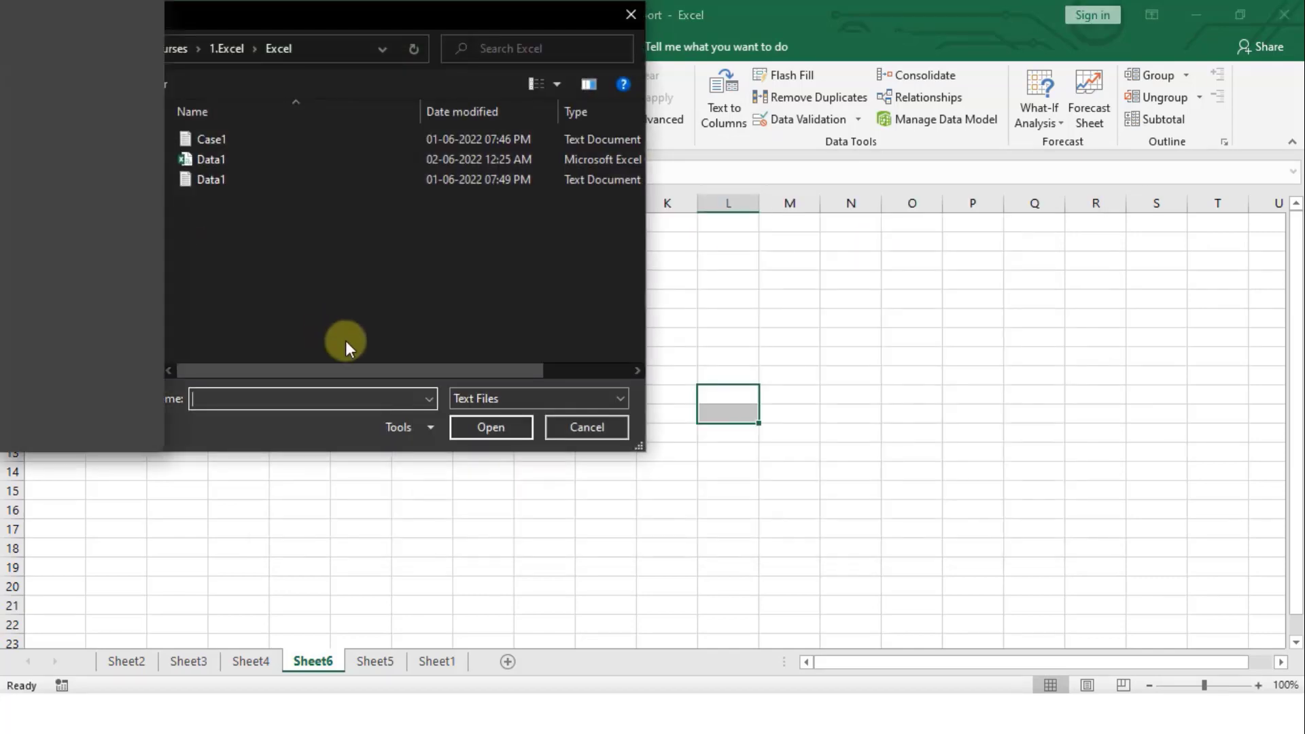
click(235, 140)
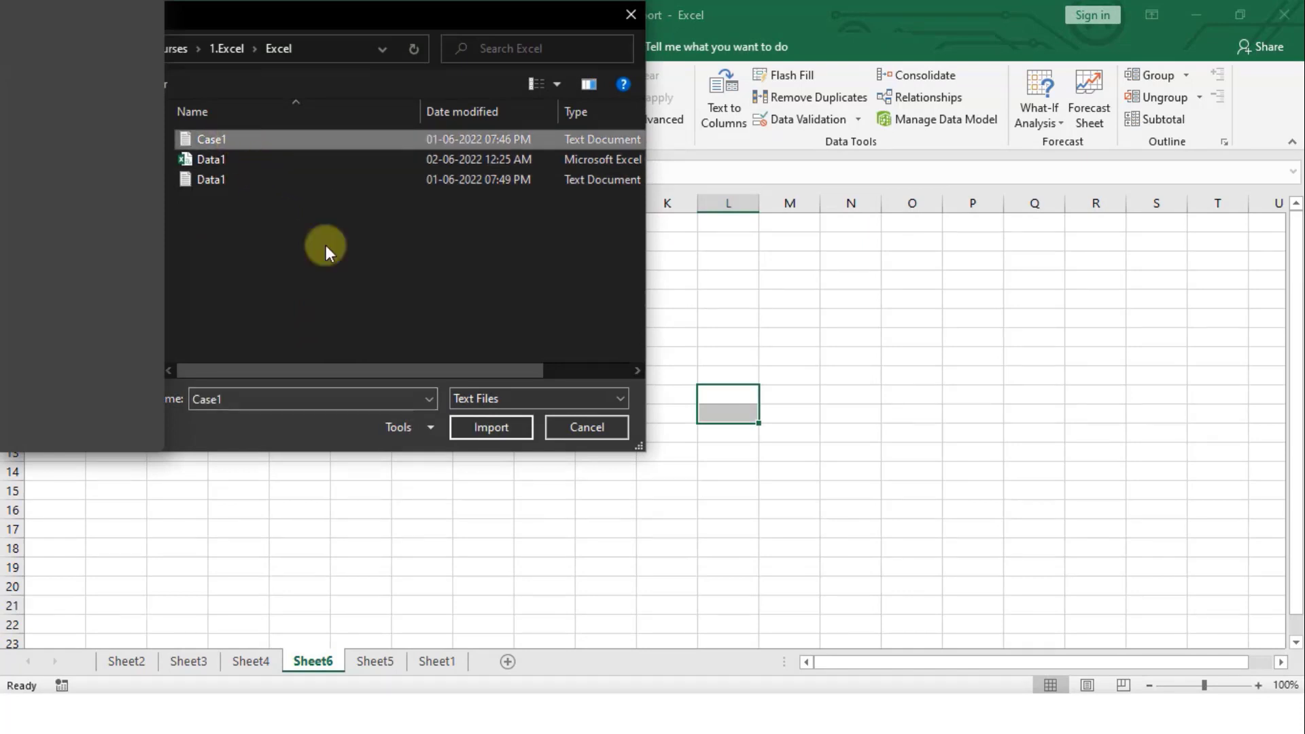
click(479, 428)
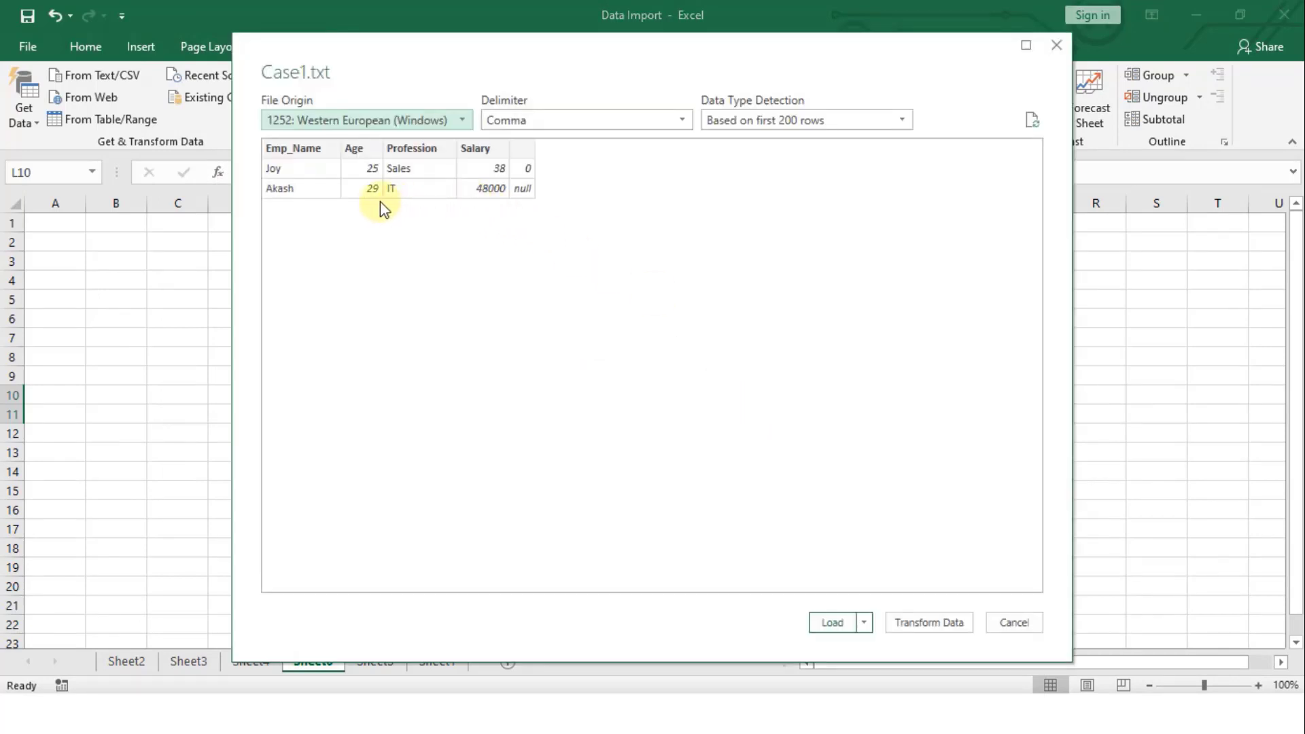
- Place the Case1 Notepad file beside the import preview and compare how the unquoted salary 38,000 is split into columns
drag(657, 63, 513, 72)
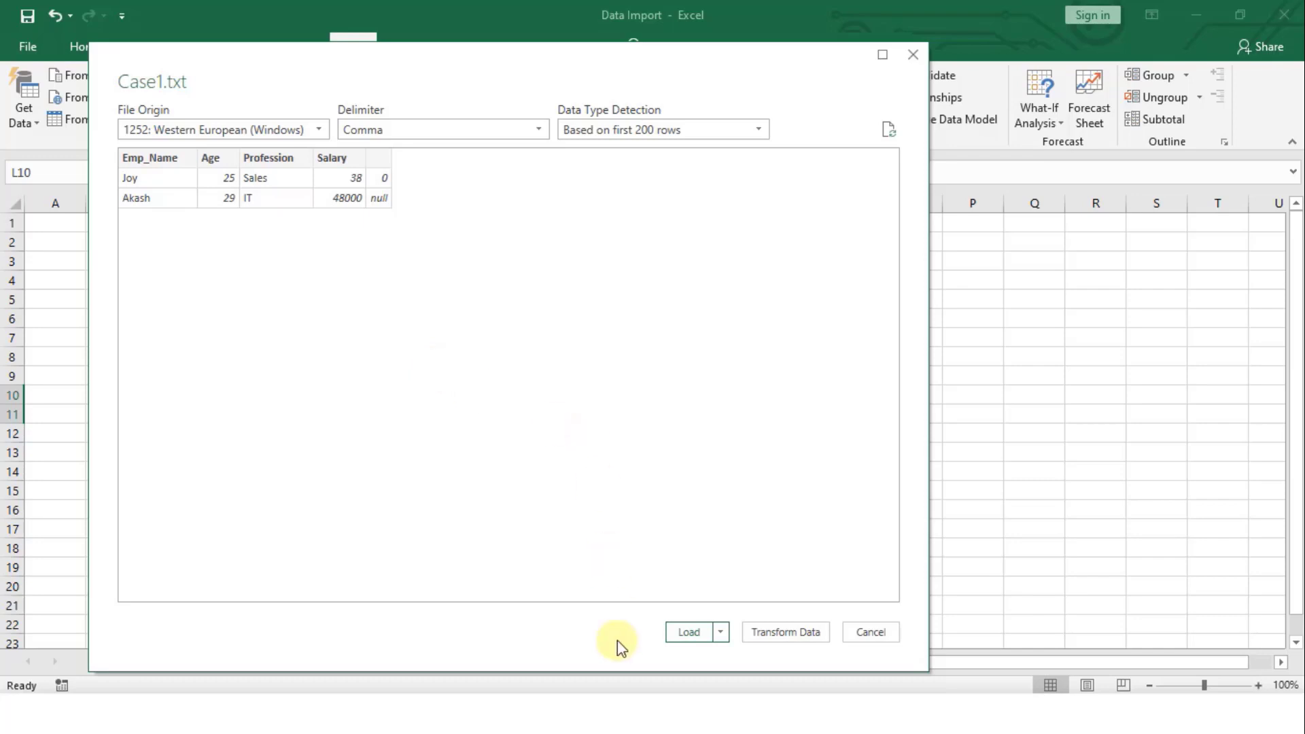
click(630, 712)
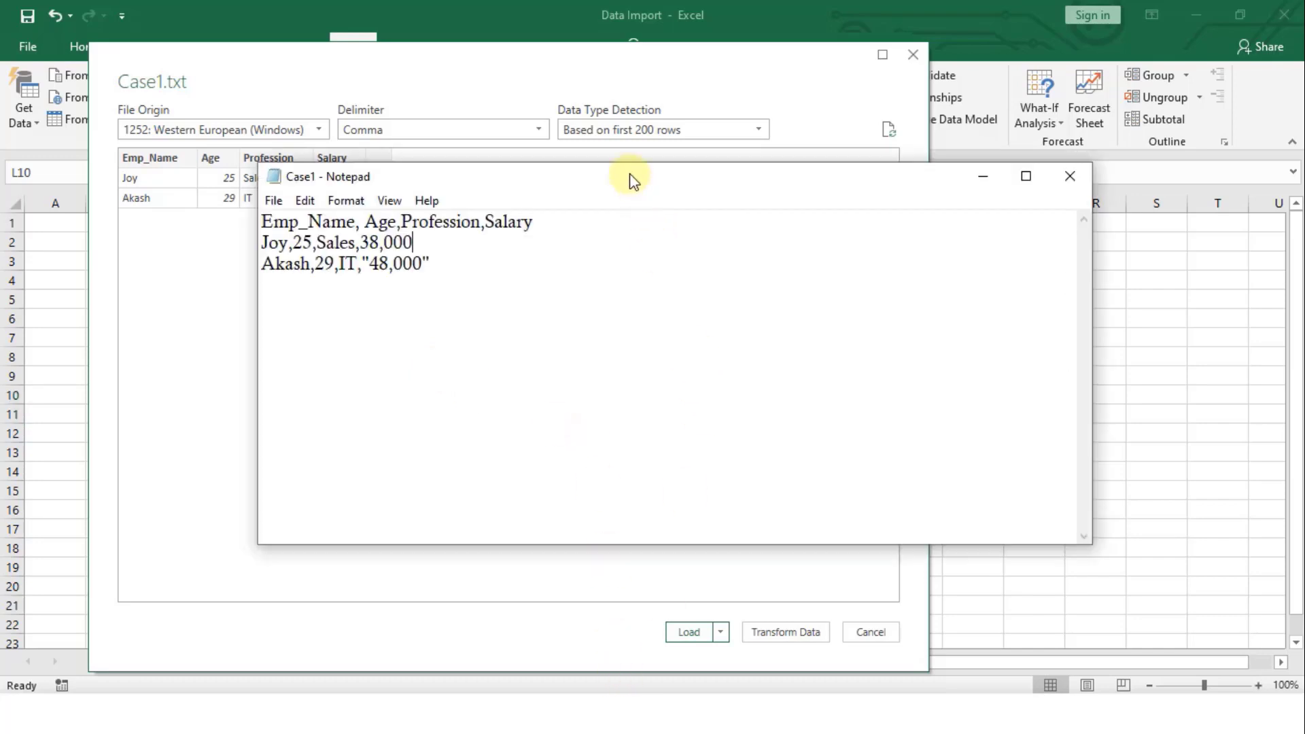
drag(630, 180, 796, 122)
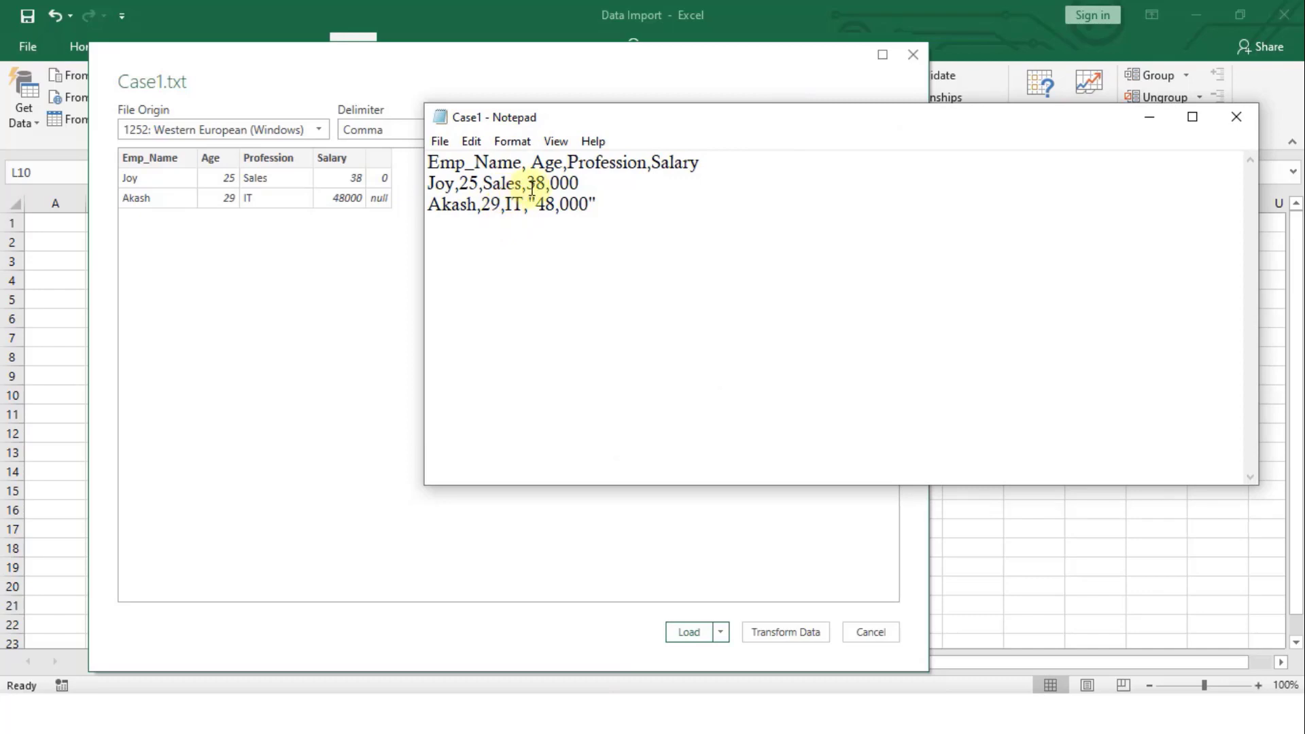
drag(529, 182, 591, 175)
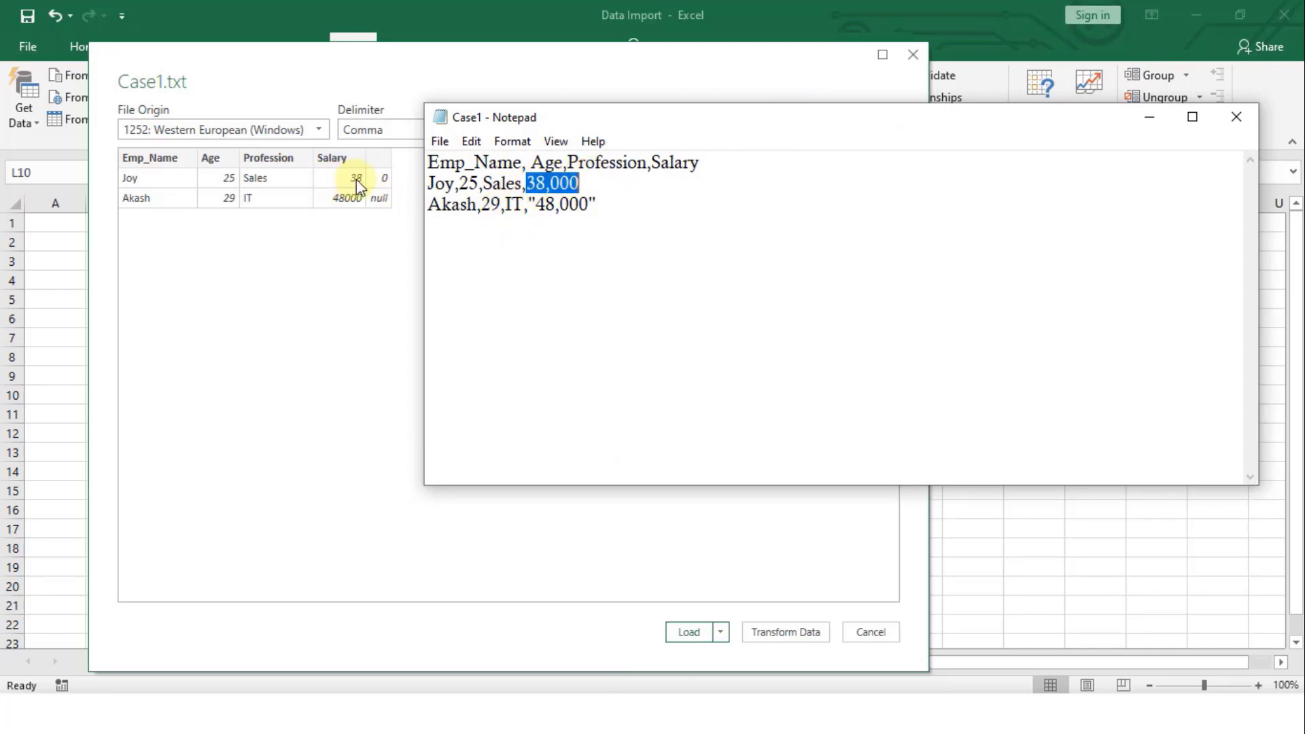
click(567, 203)
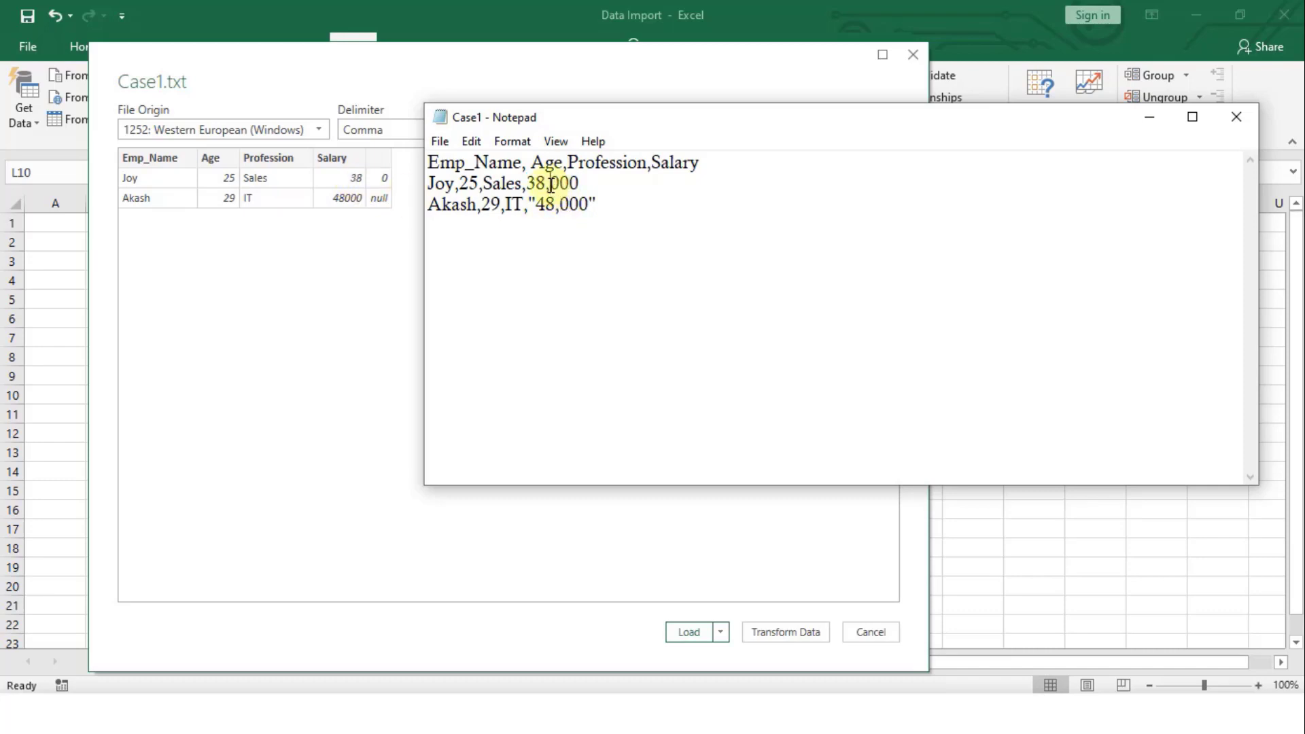
drag(551, 185, 531, 184)
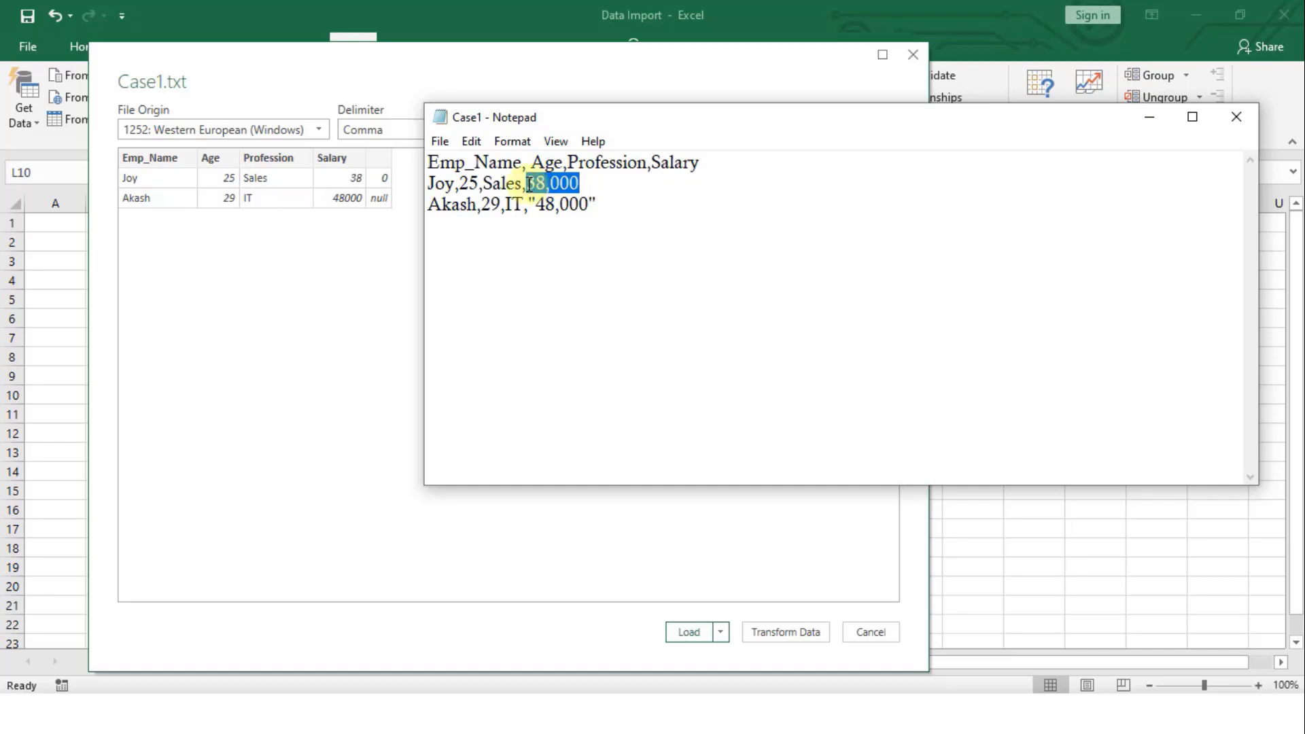
click(592, 190)
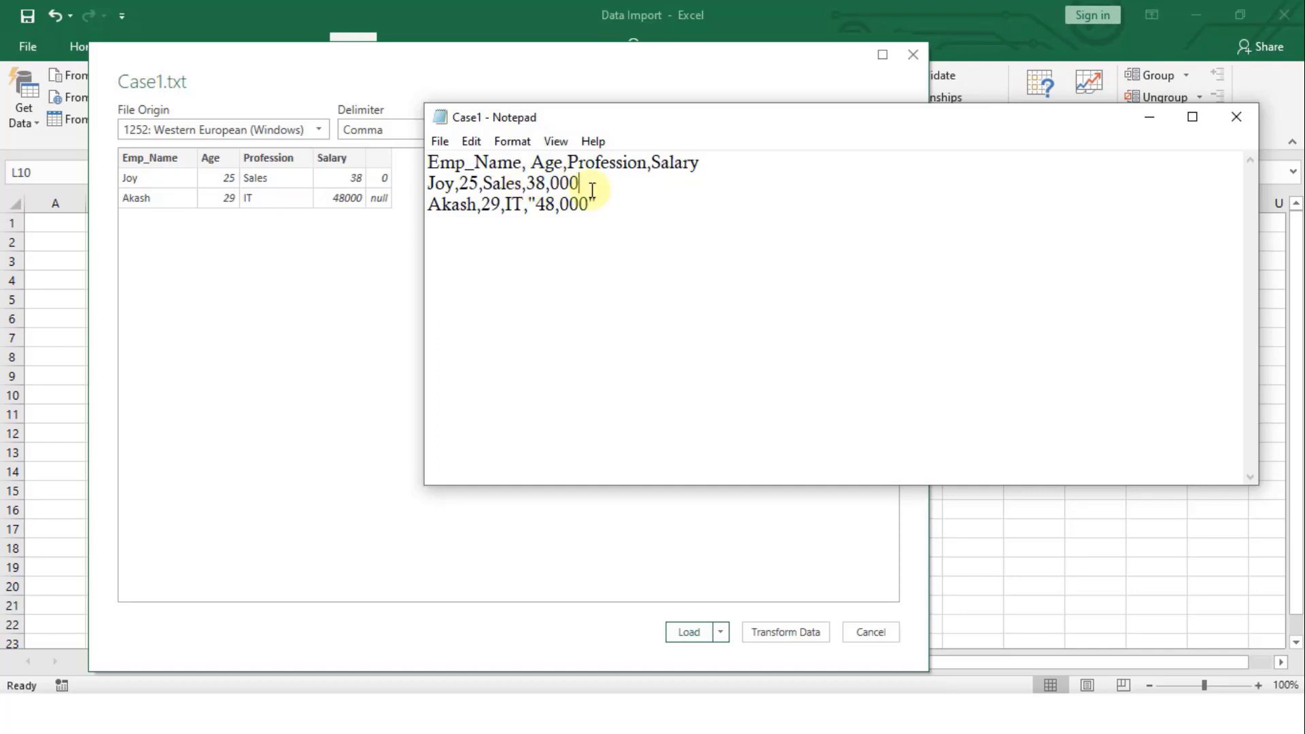
drag(545, 184, 544, 189)
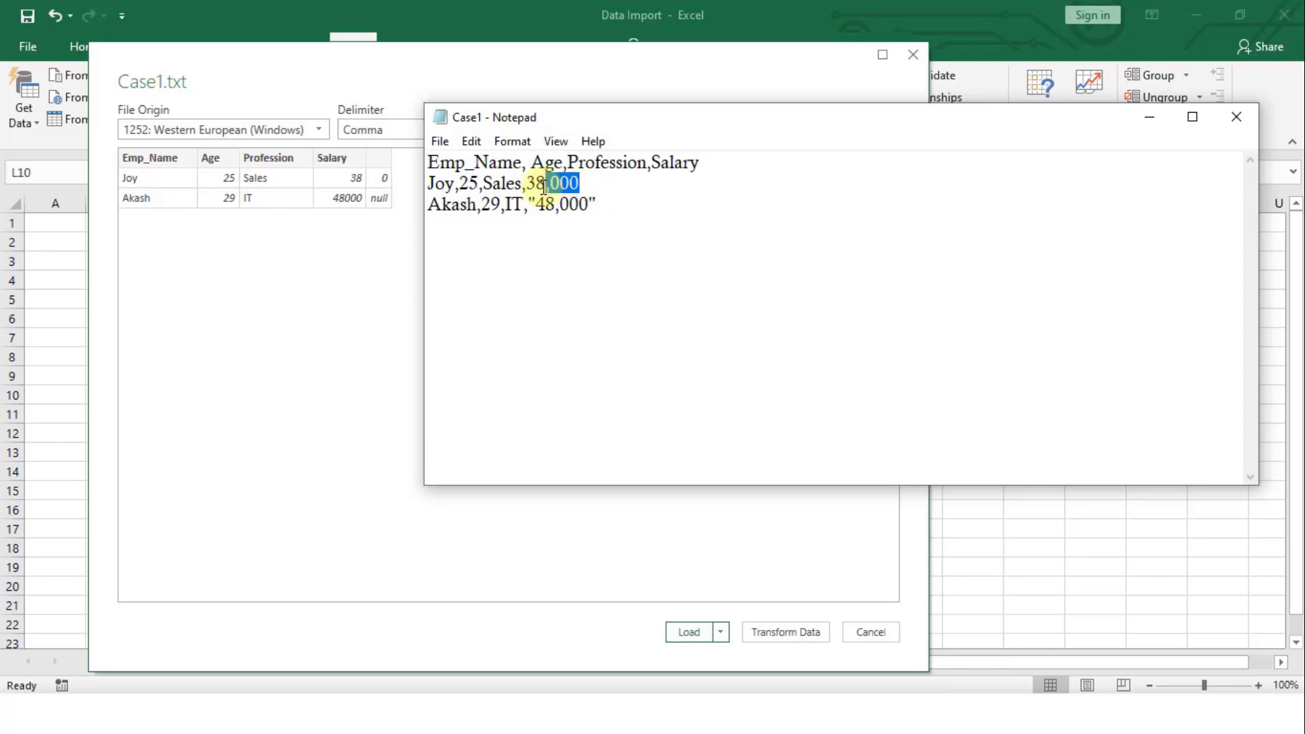
double_click(571, 185)
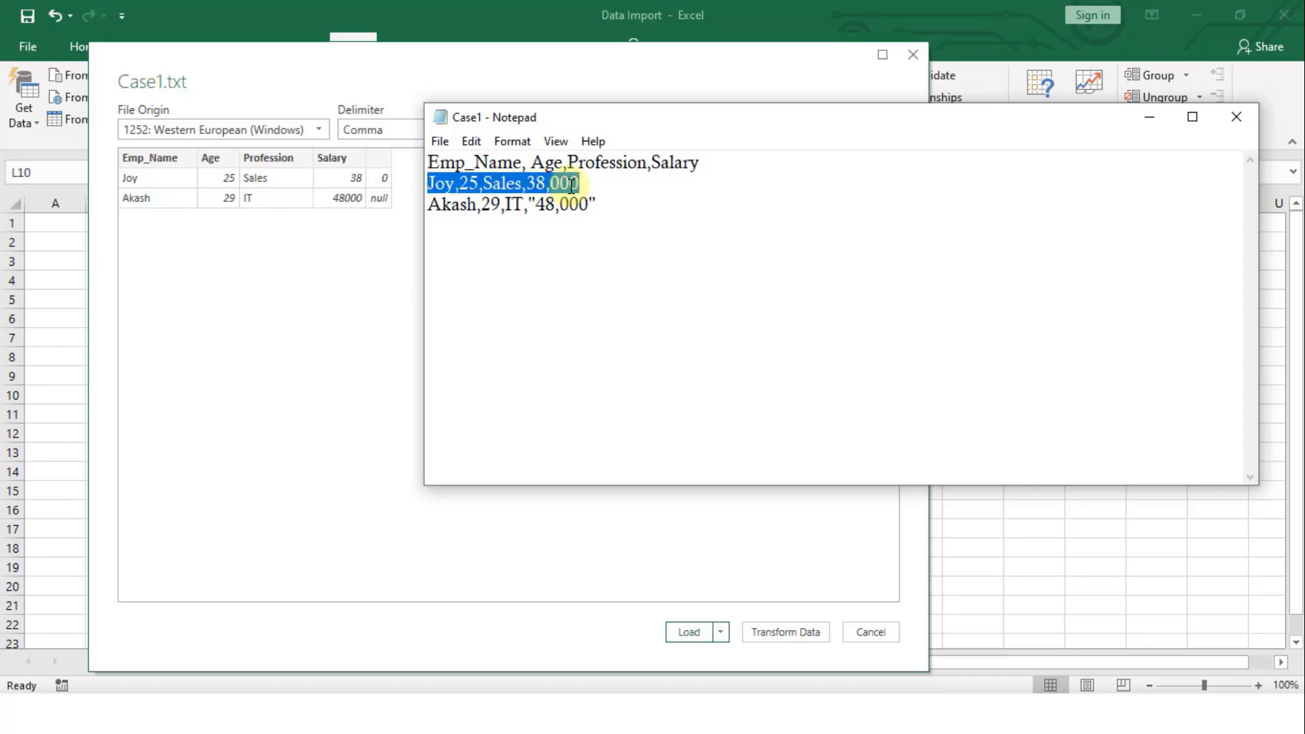
click(572, 185)
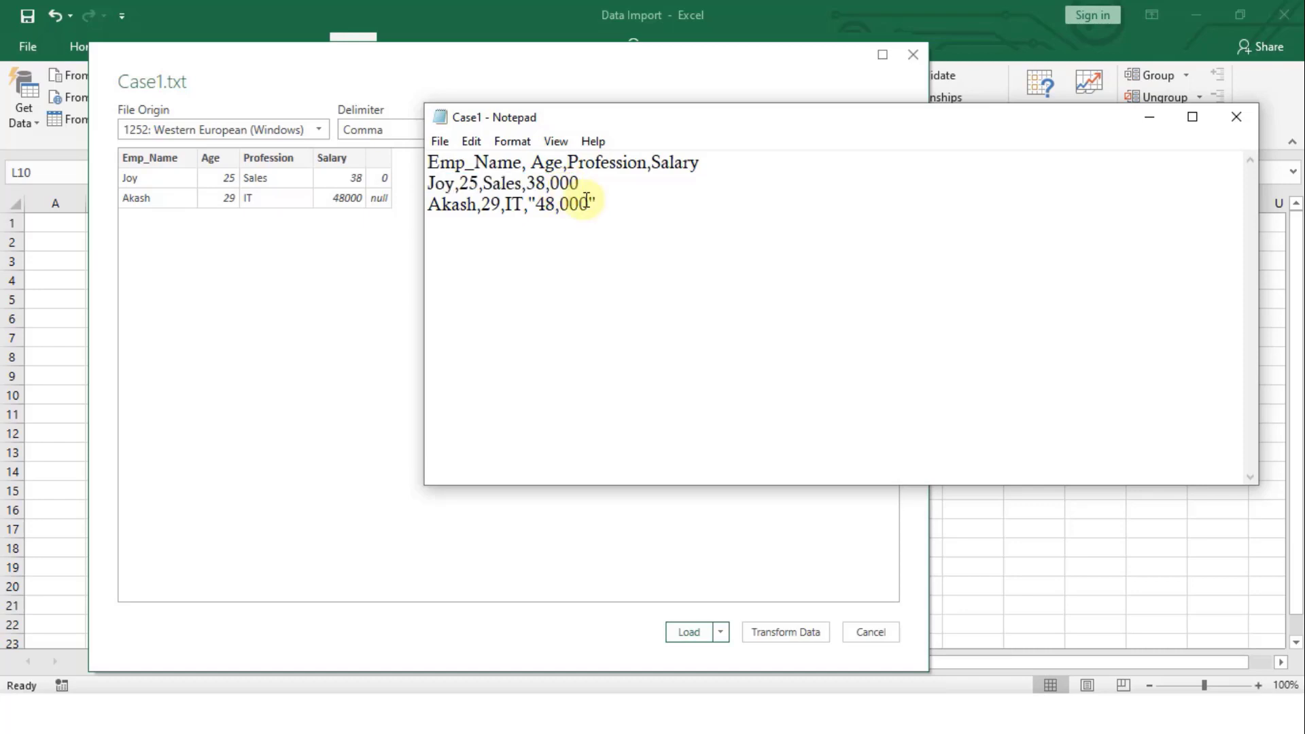
- Compare the quoted salary "48,000" in the text file with its import preview, and minimize Notepad
double_click(580, 203)
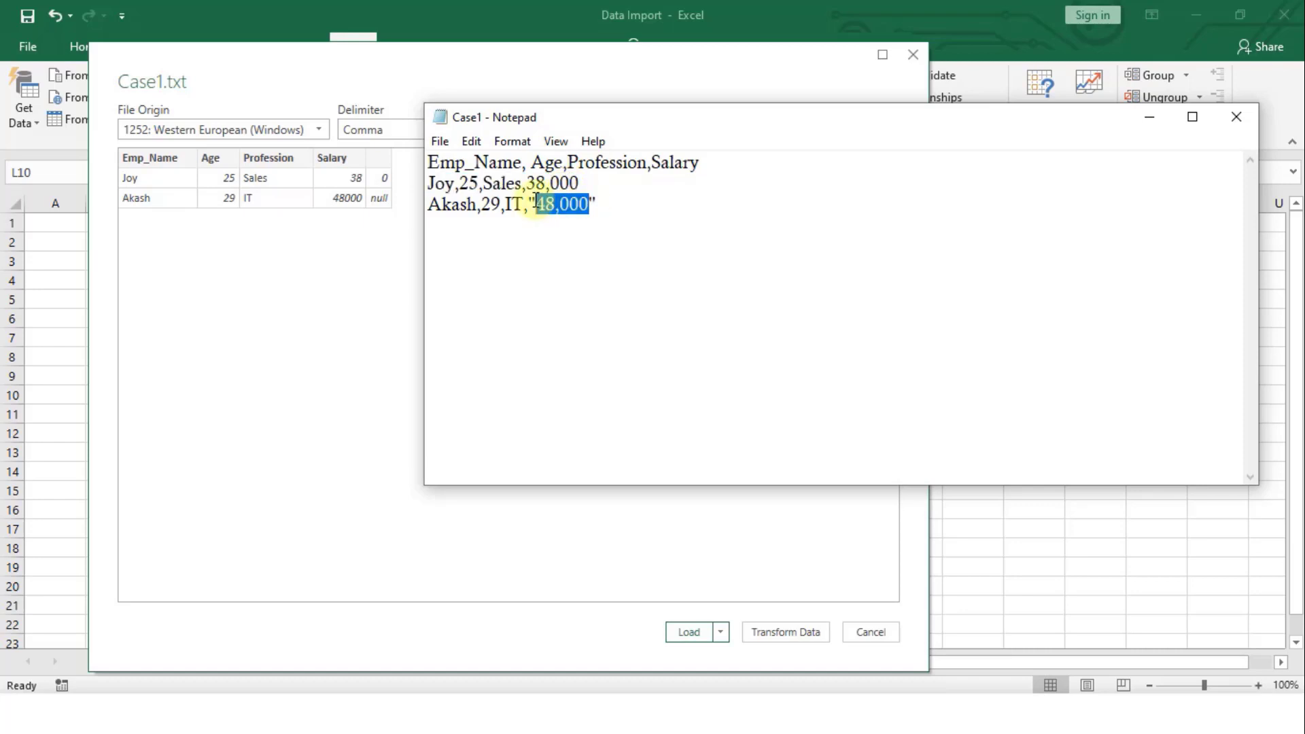
click(560, 244)
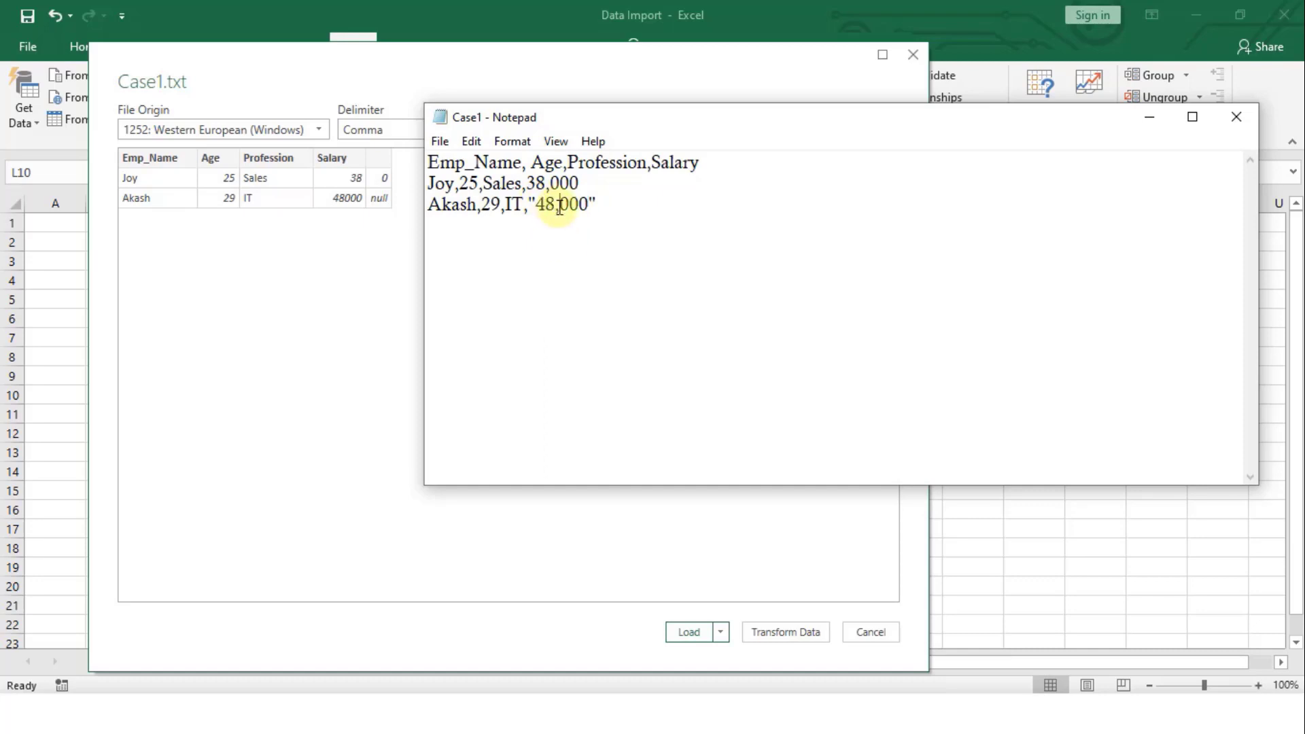
triple_click(504, 211)
click(544, 206)
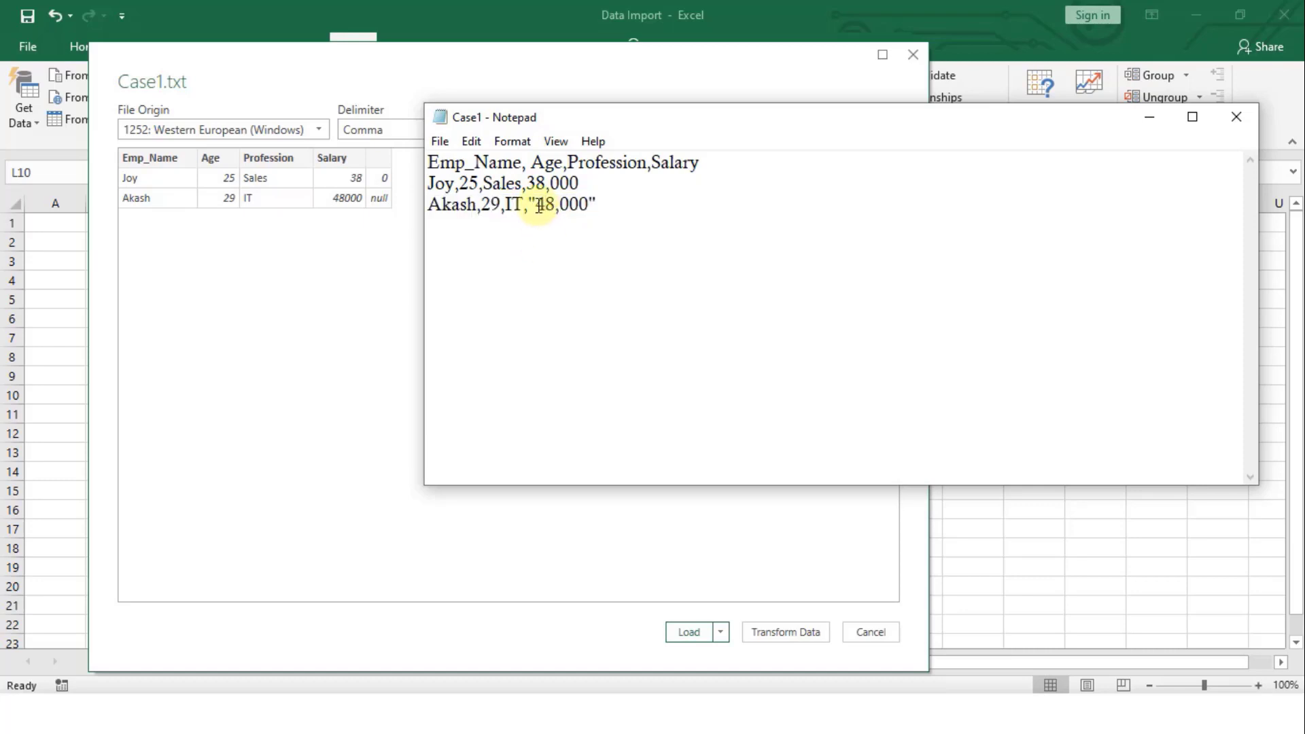
drag(537, 206, 590, 205)
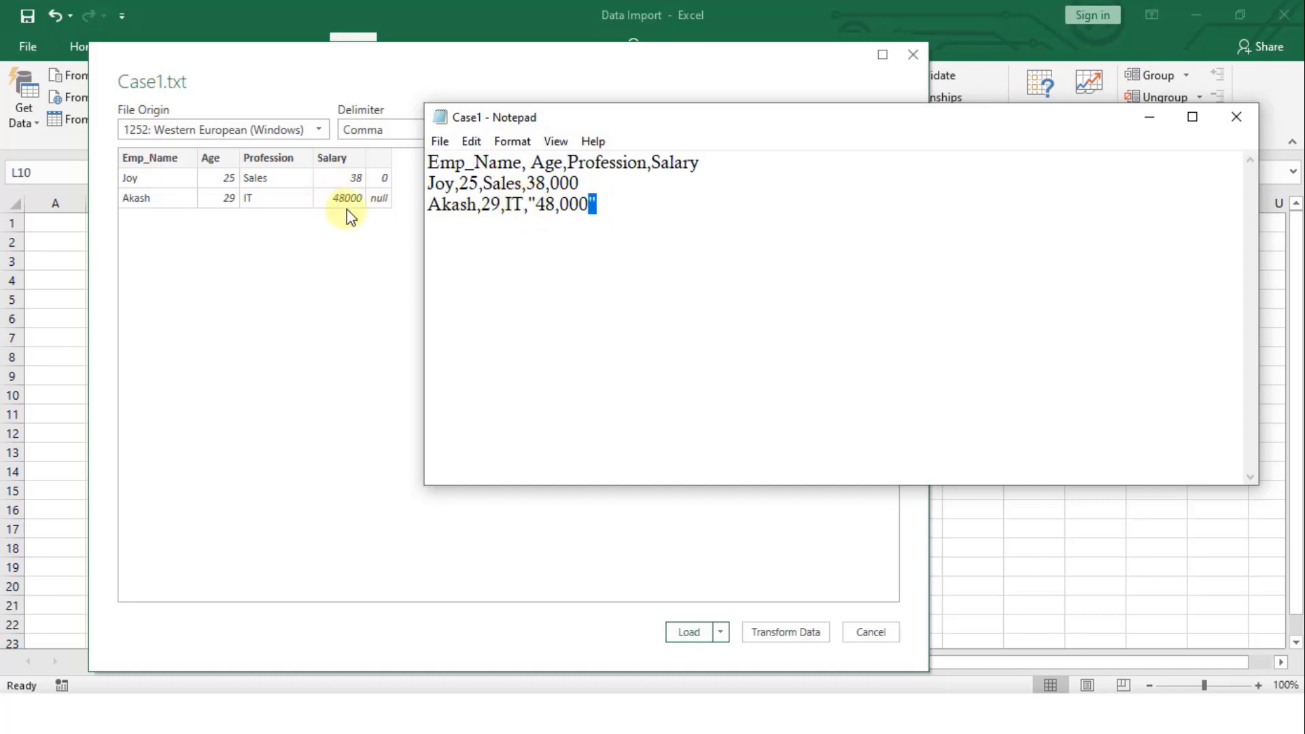
click(1149, 118)
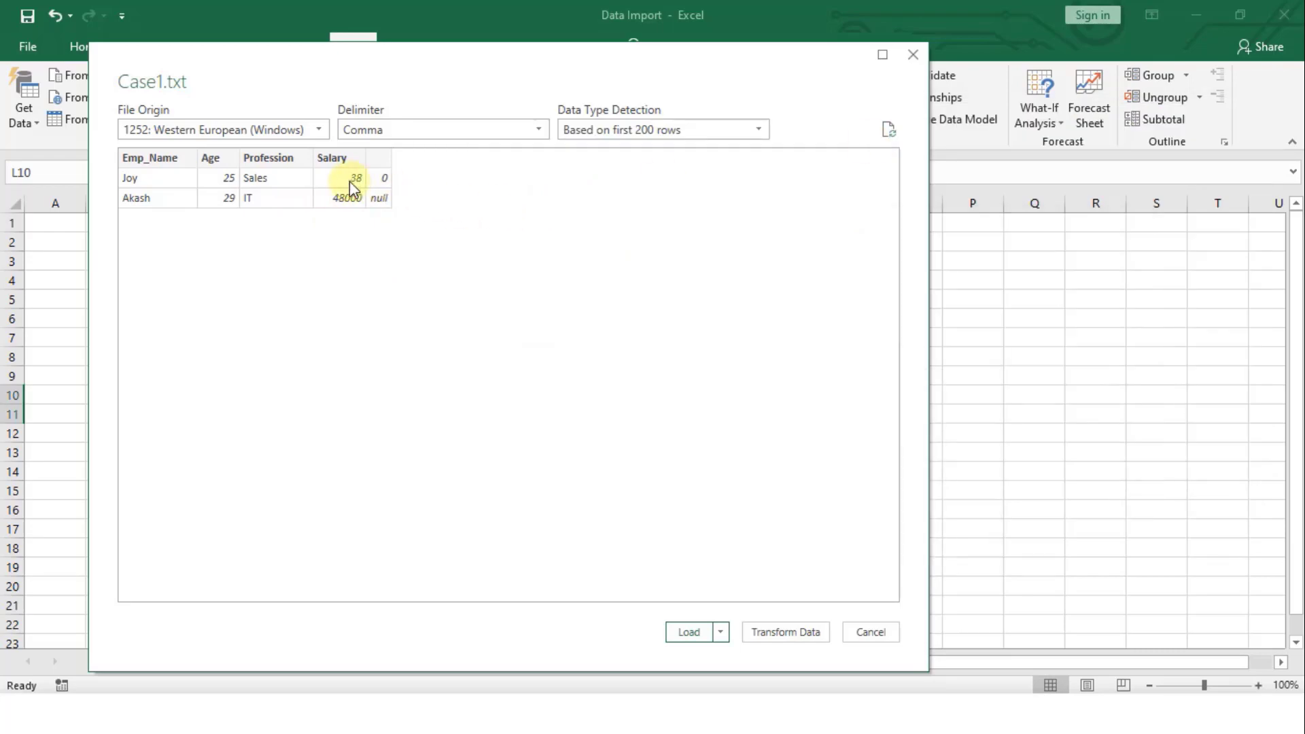
- Load the previewed Case1 data into a new worksheet and check both cells of the Salary column
click(689, 632)
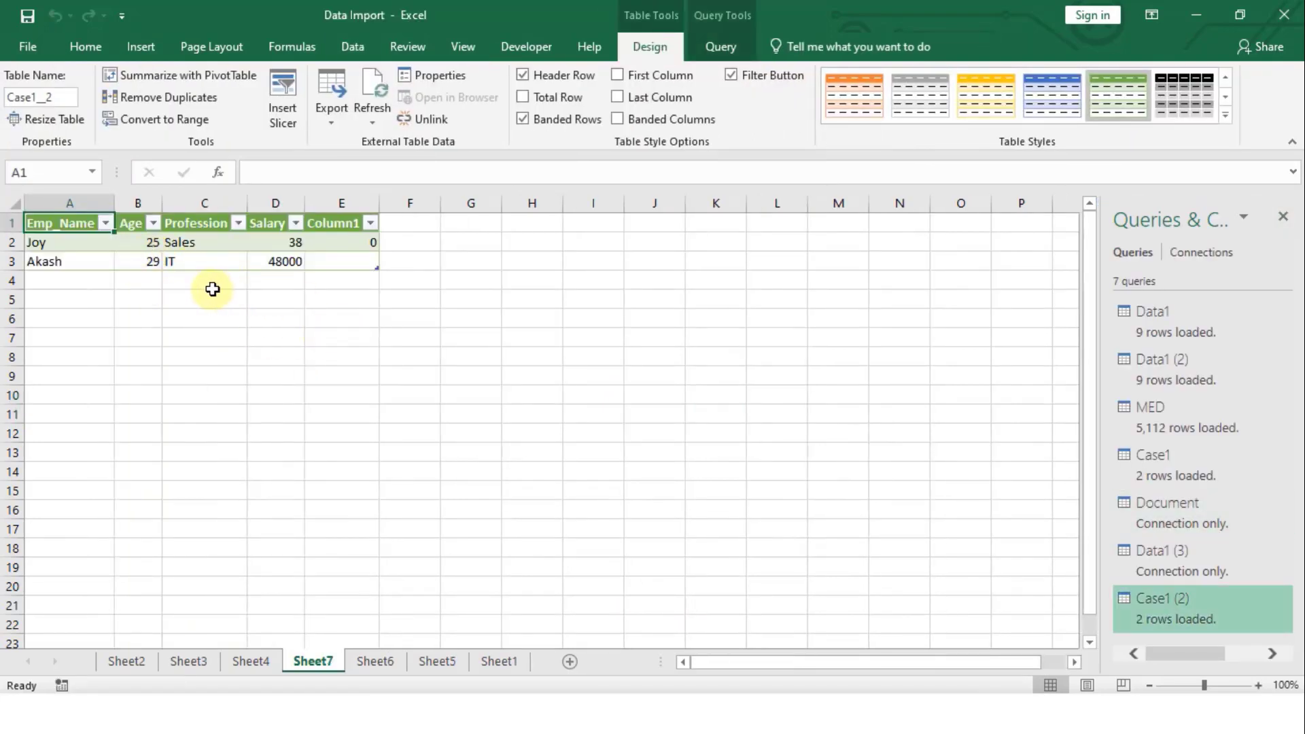
click(282, 260)
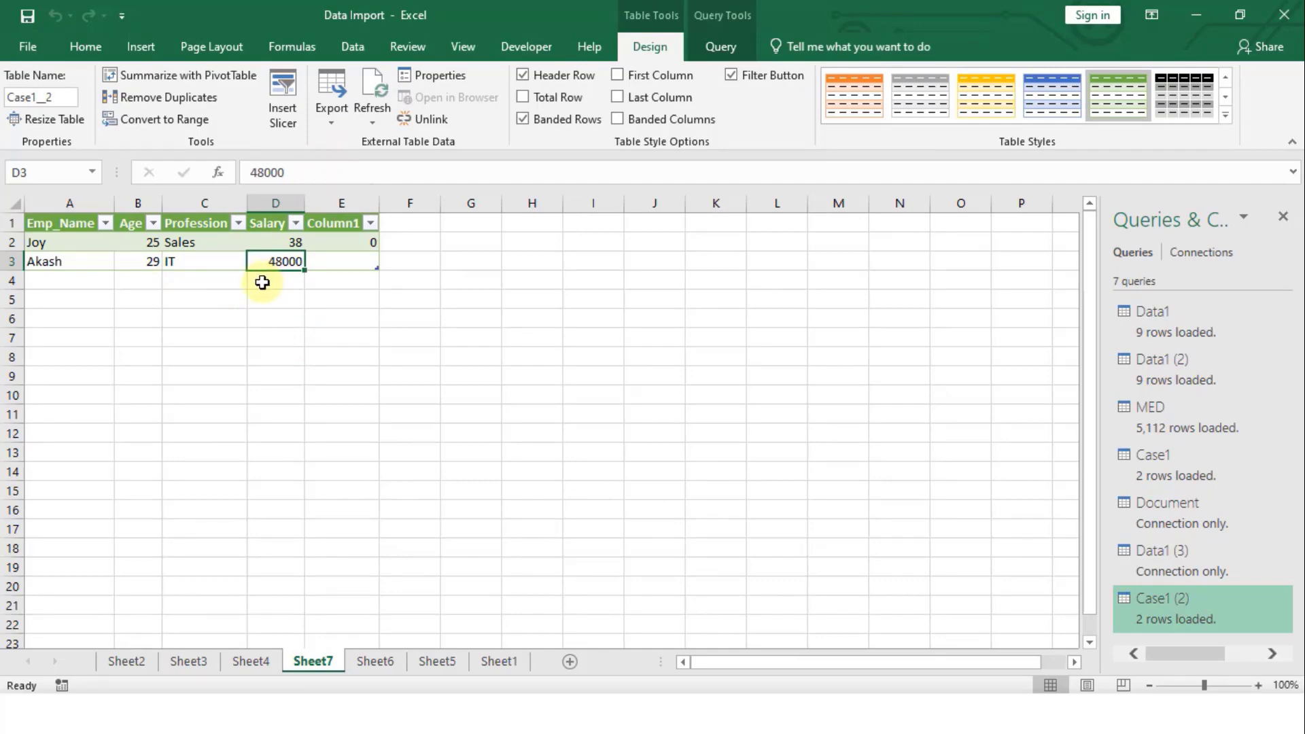
double_click(289, 243)
click(288, 316)
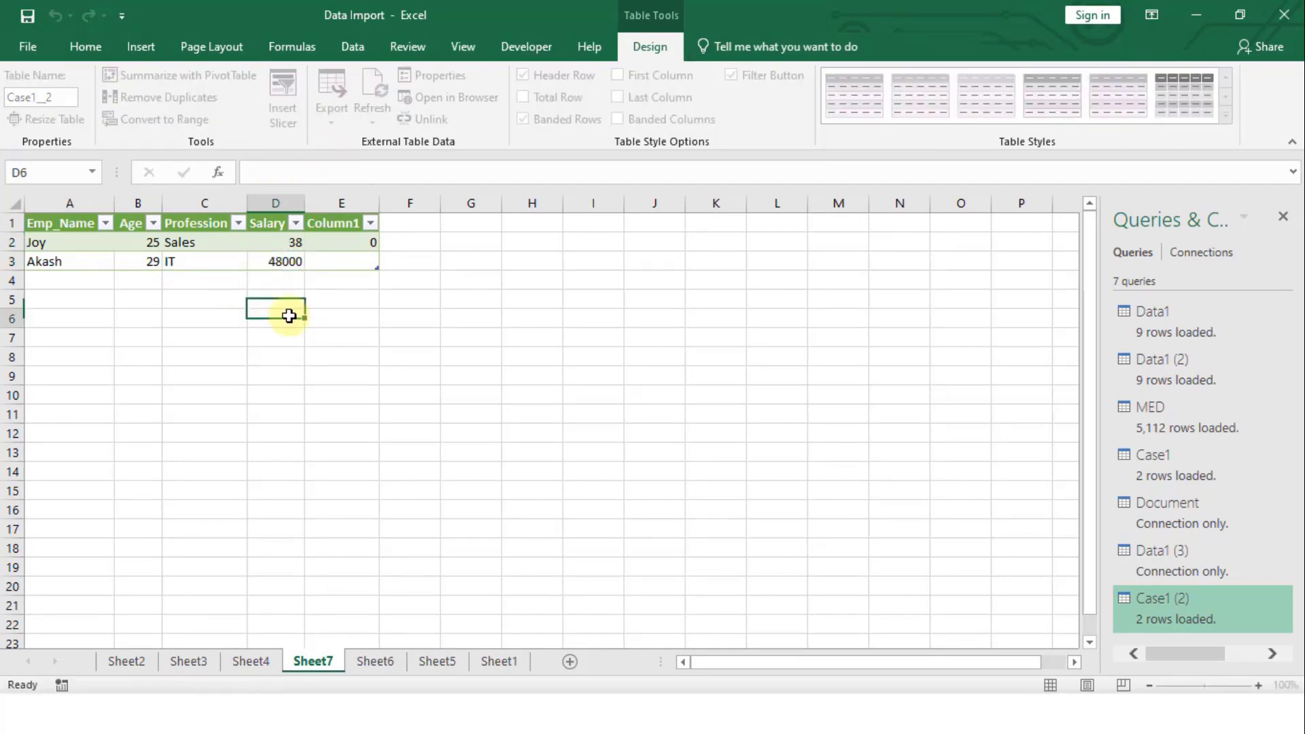
- Close the Queries & Connections pane and bring back the data import commands
click(354, 47)
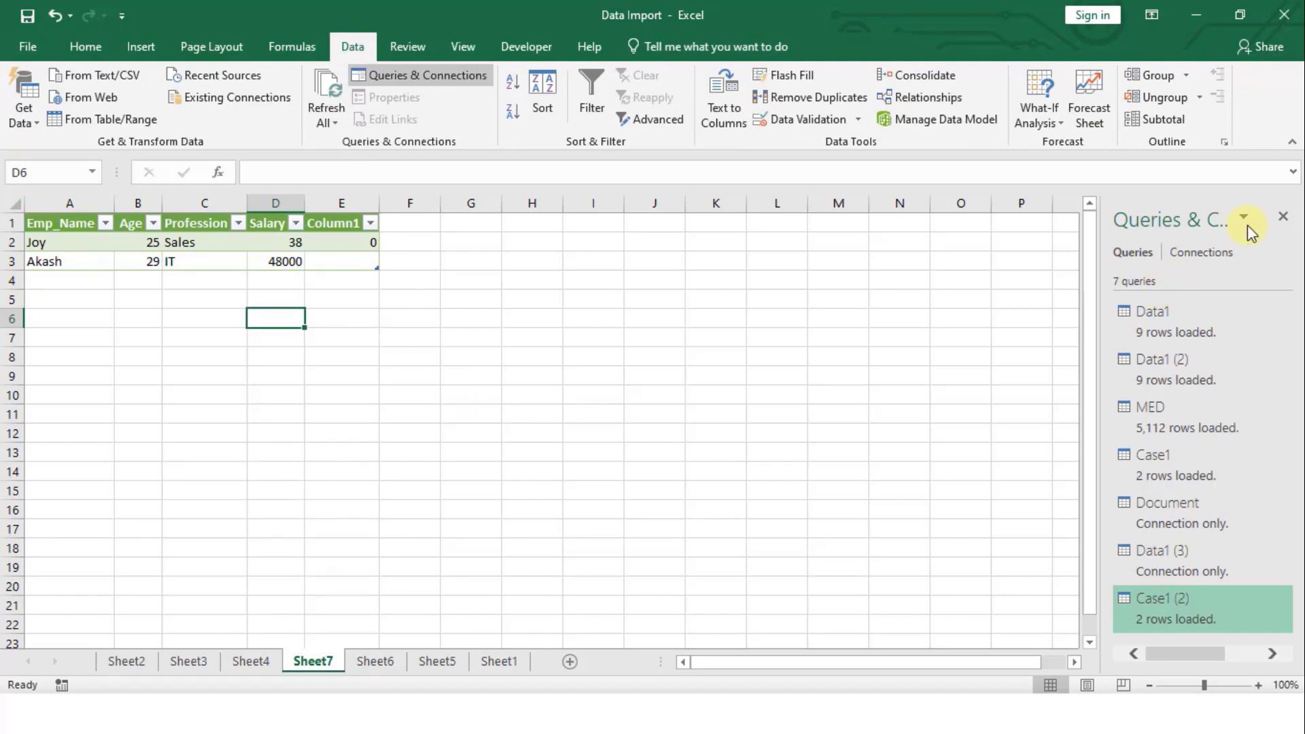
click(1283, 216)
click(427, 316)
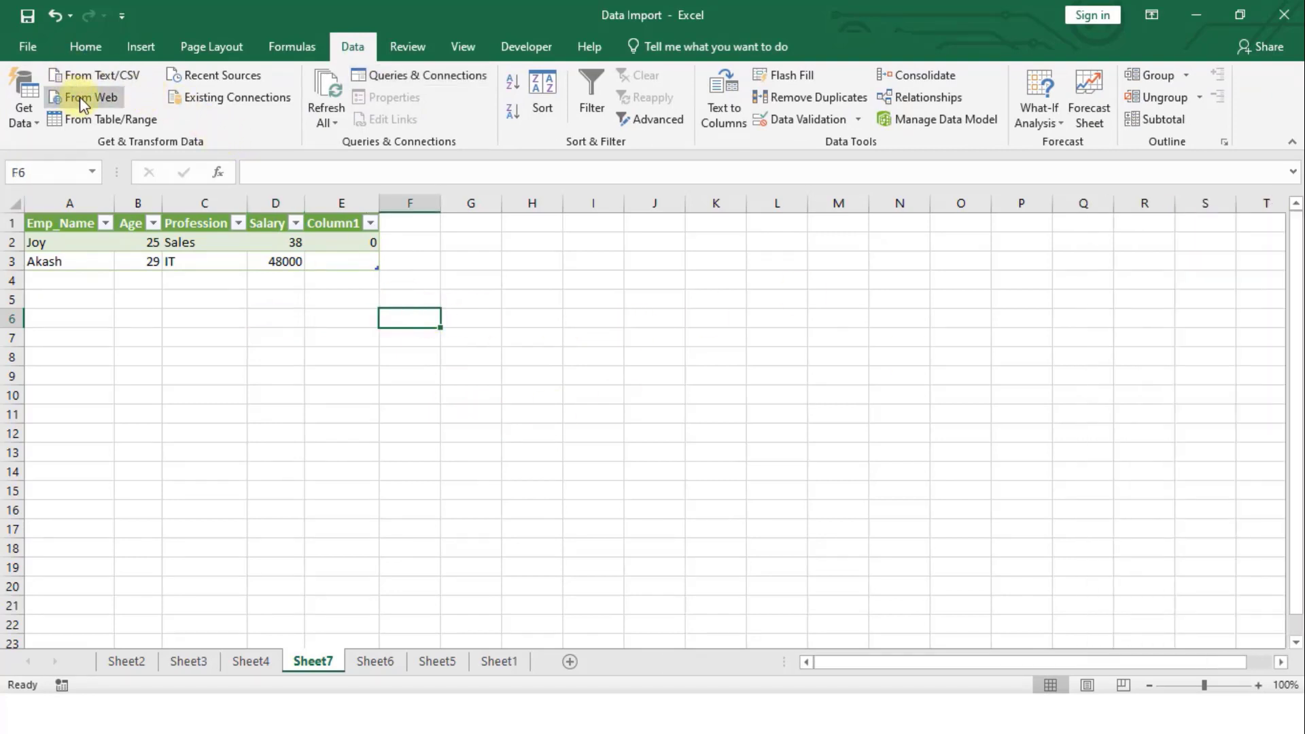
- Look through the Azure, online service, file and other data source types, and start an import from the web
click(30, 128)
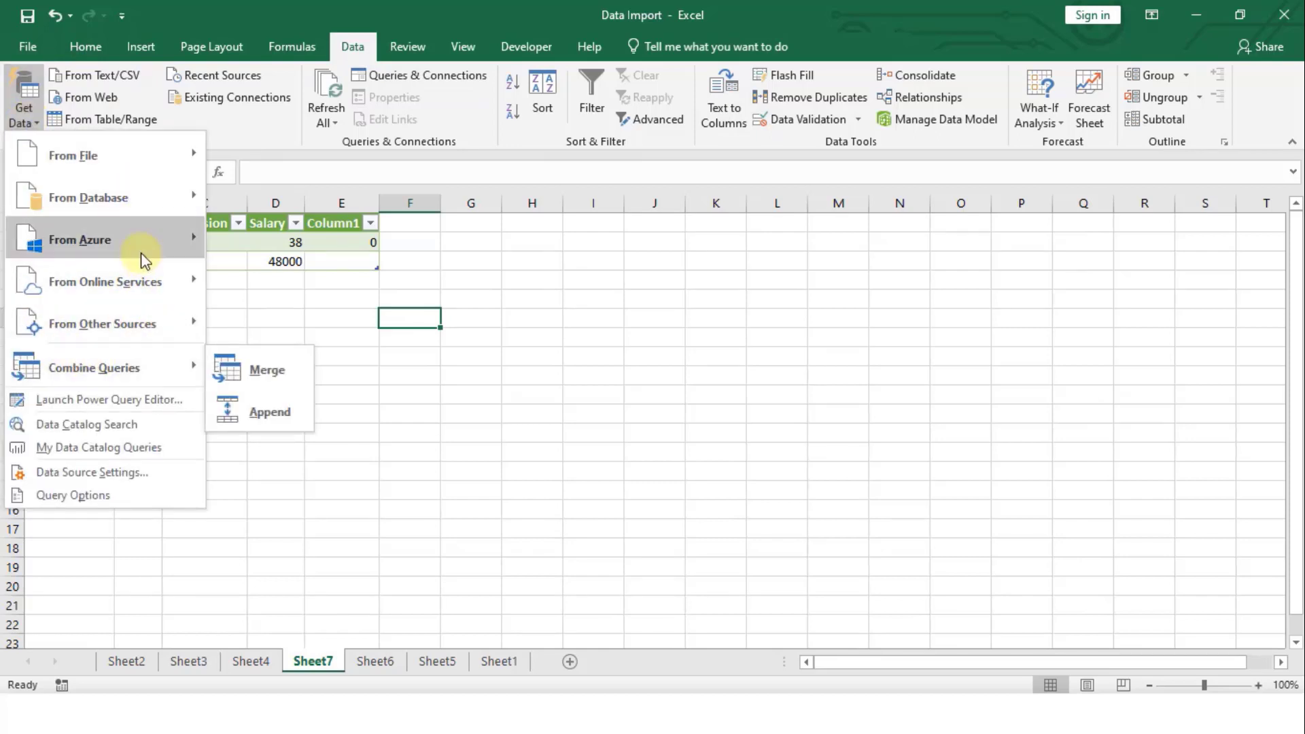
mouse_move(140, 253)
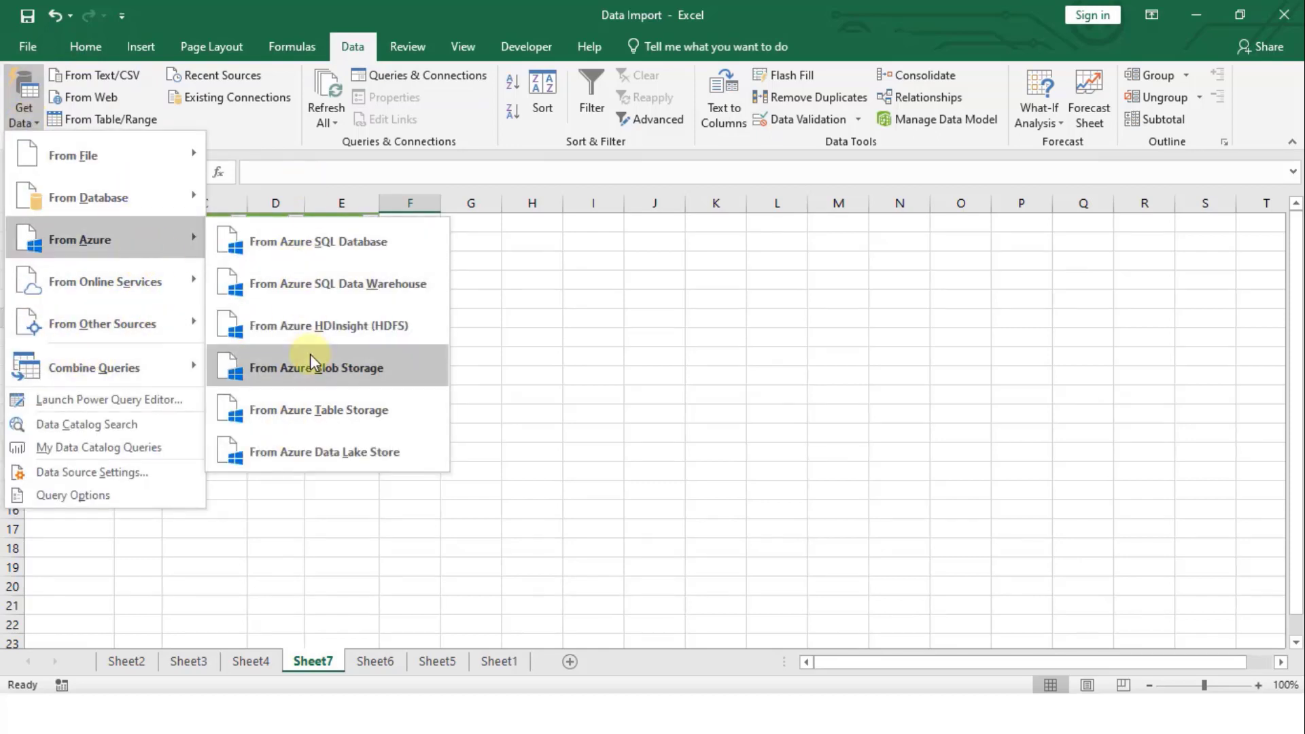
mouse_move(208, 269)
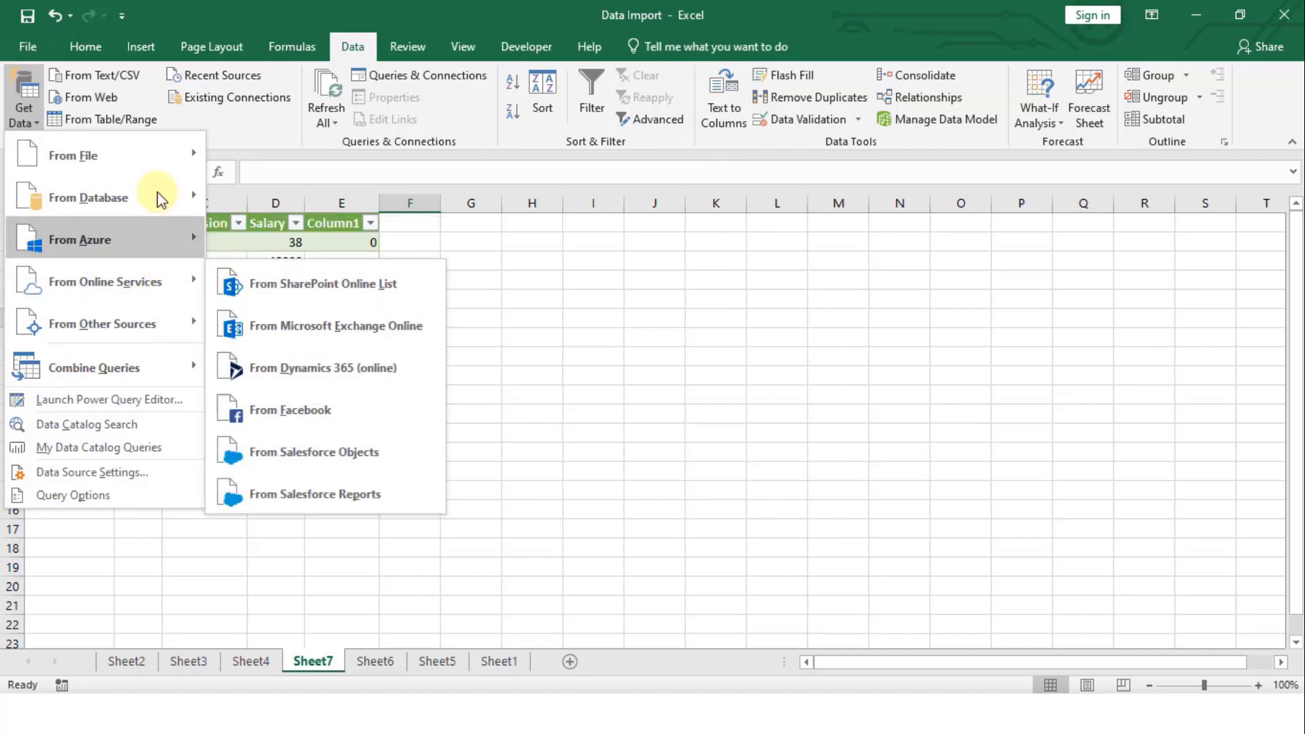
mouse_move(154, 156)
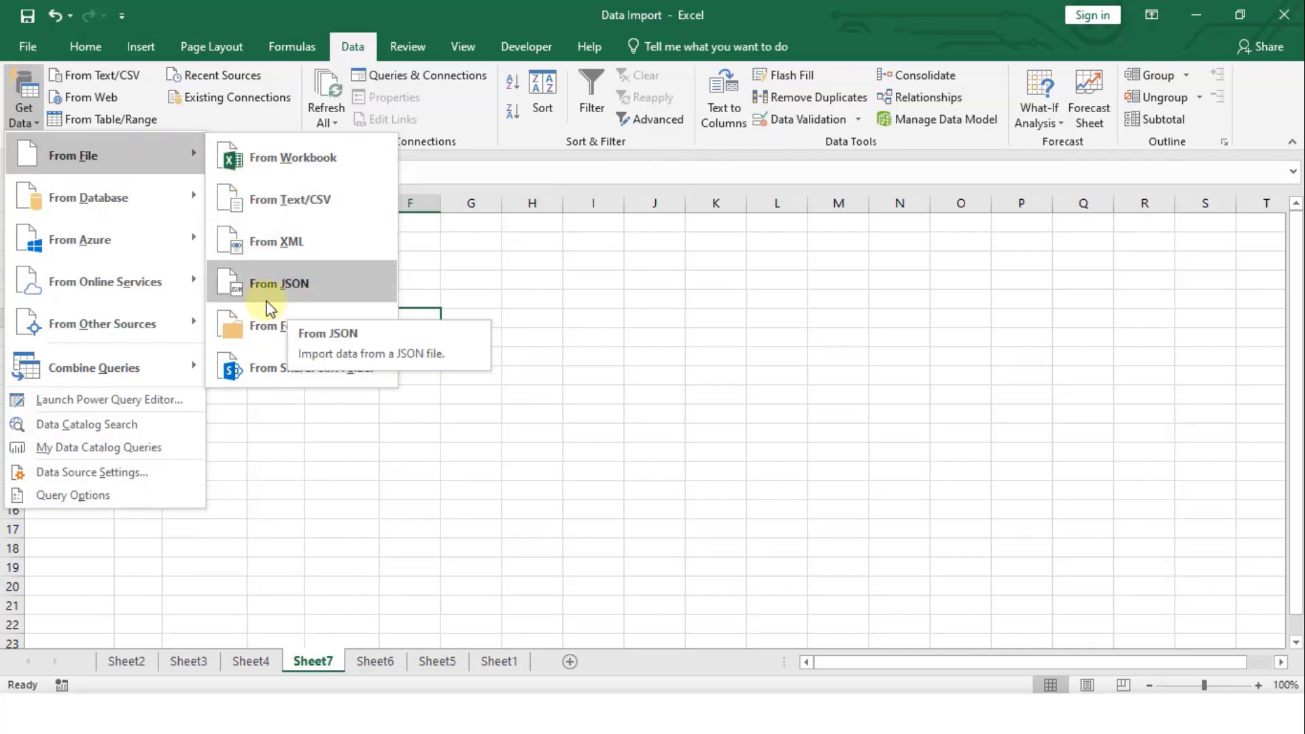
mouse_move(141, 328)
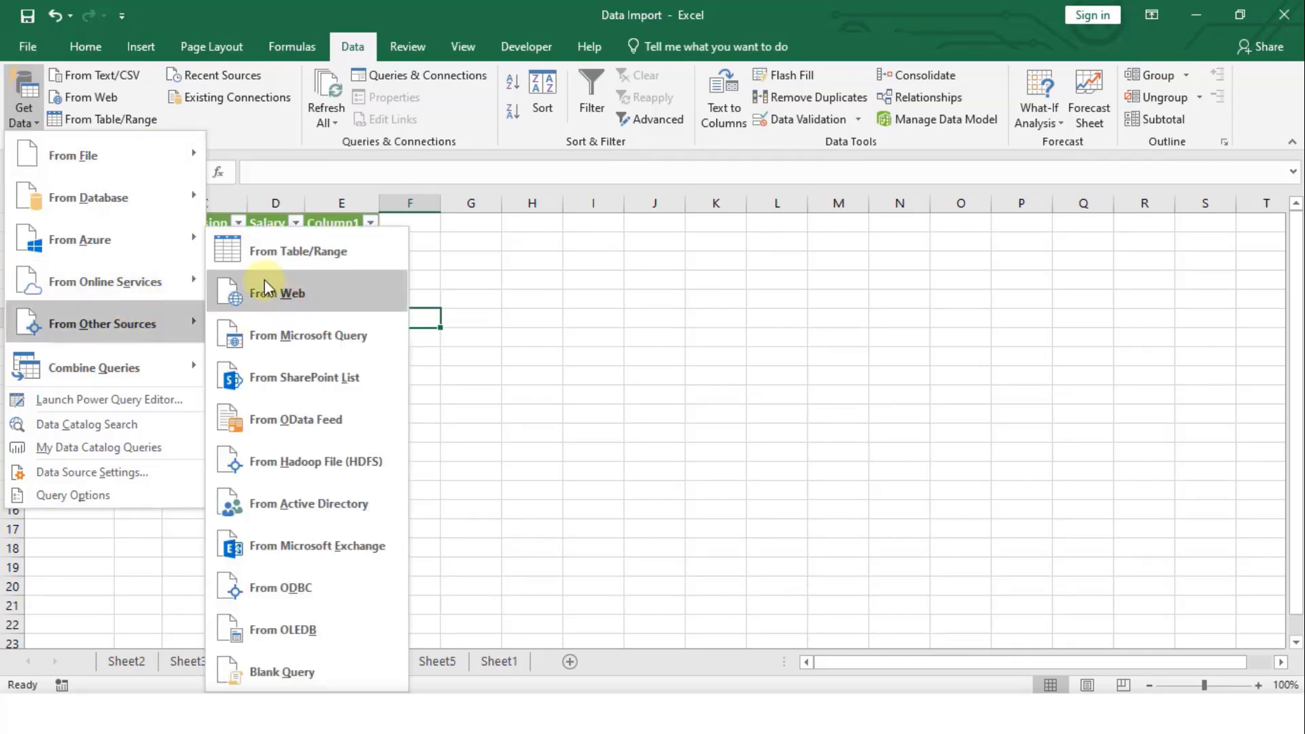
click(300, 300)
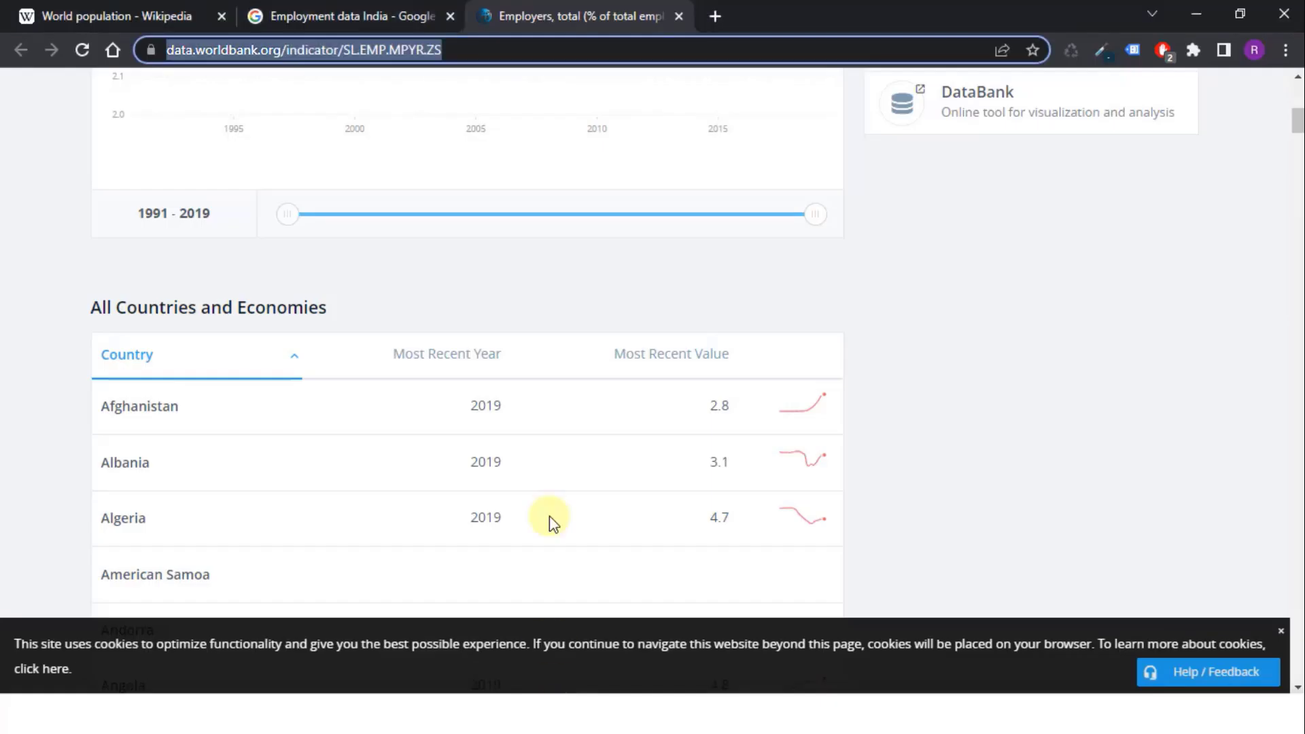
- In the browser, review the World Bank page "Employers, total (% of total employment)" and copy its web address
scroll(520, 306, up, 10)
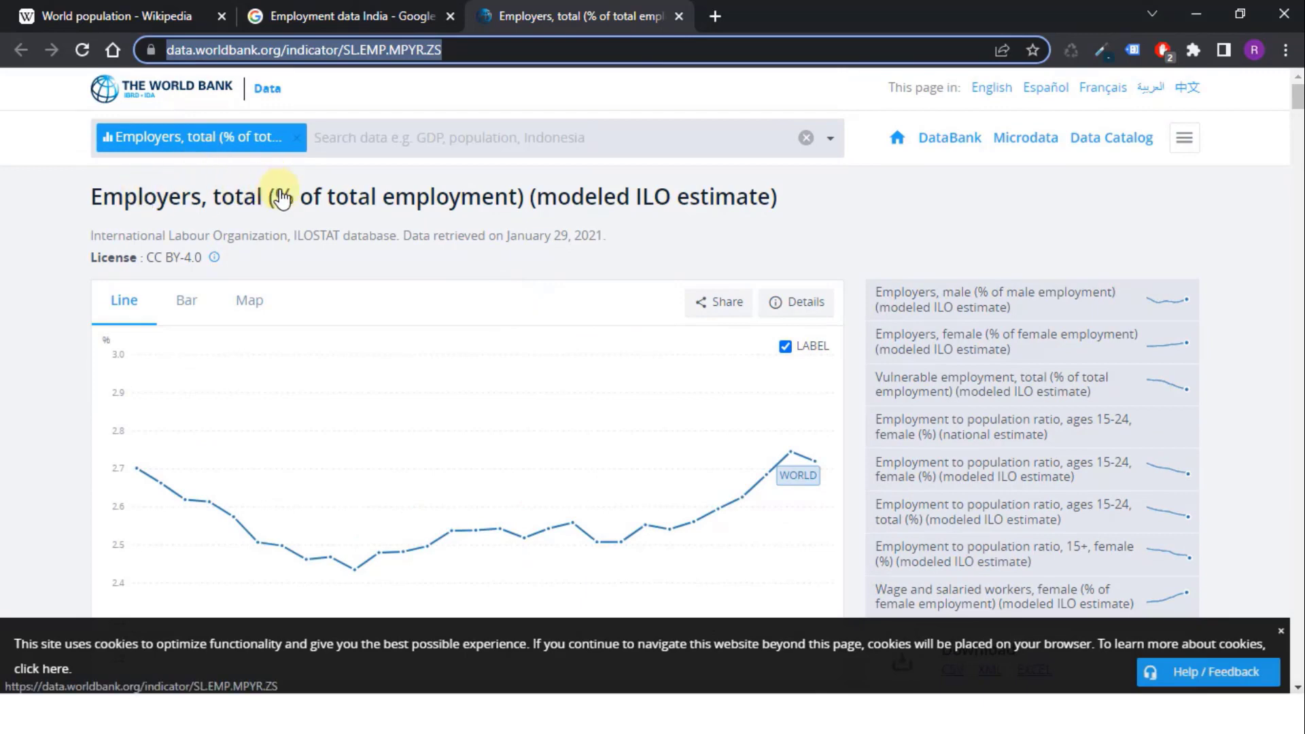
click(60, 234)
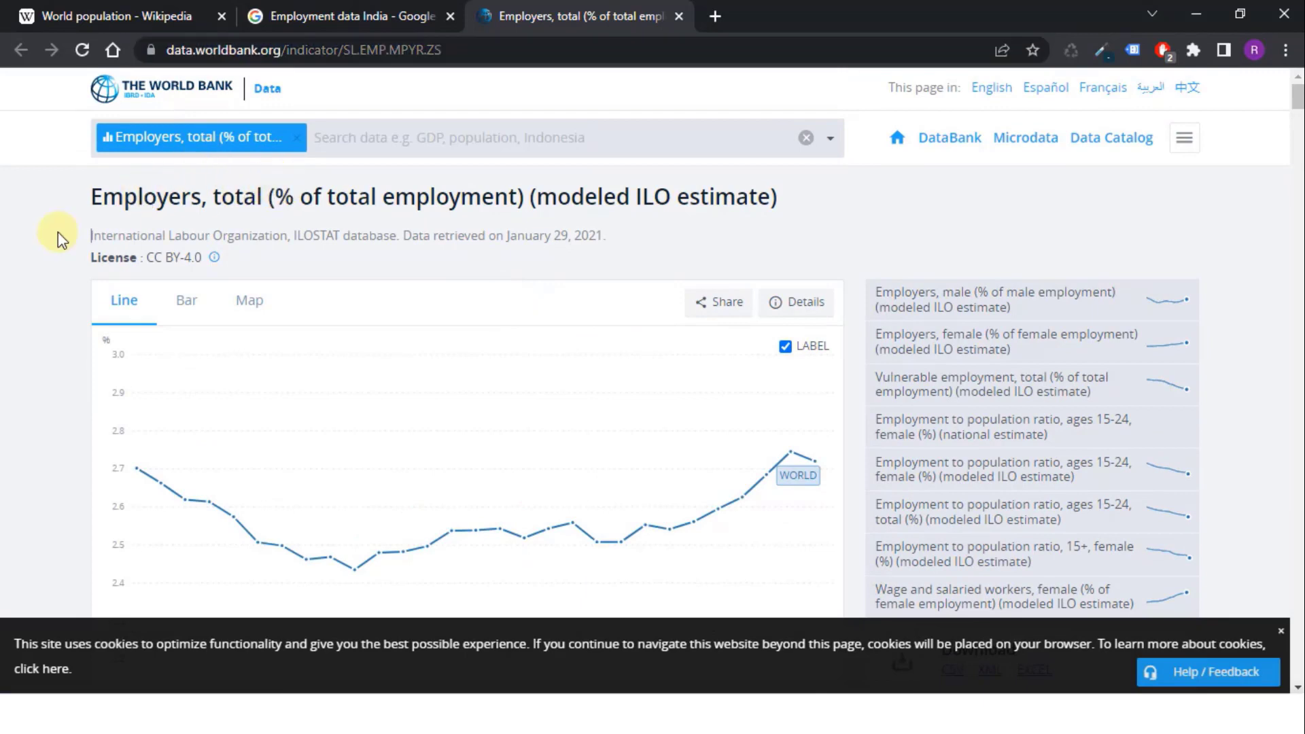
click(371, 18)
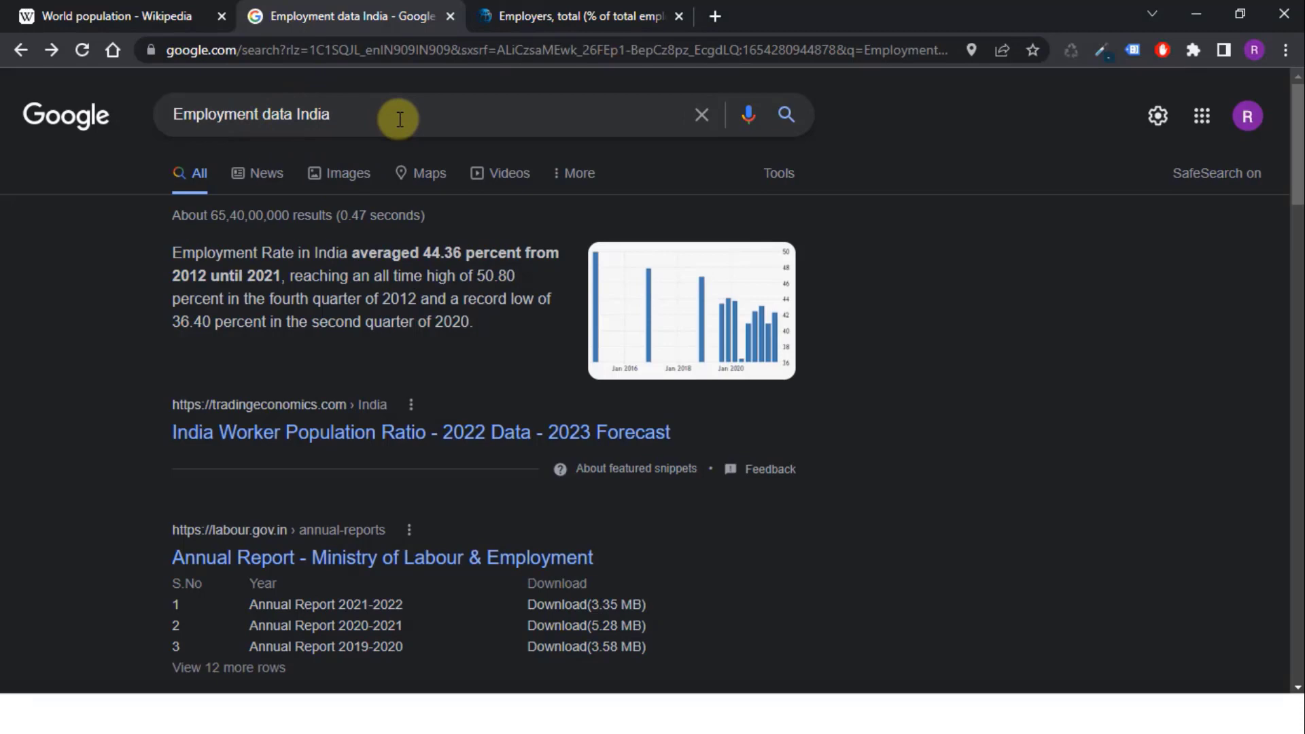
click(638, 12)
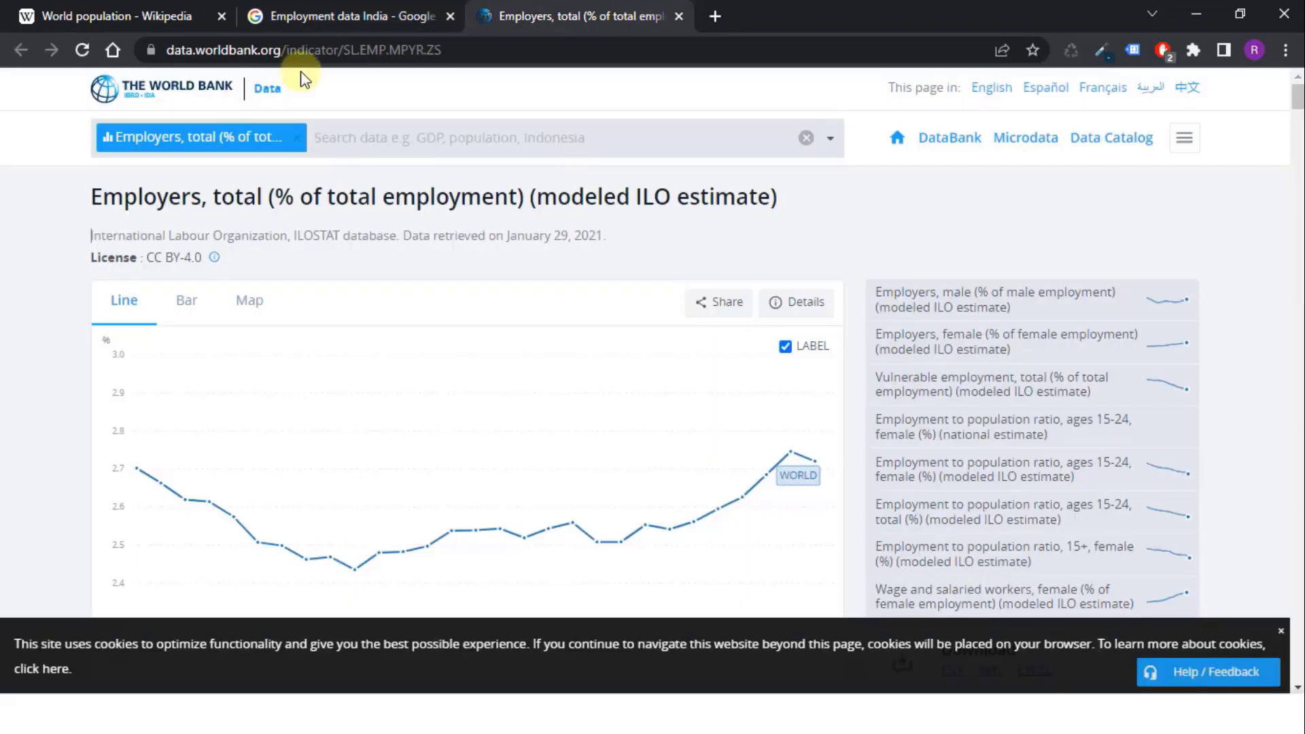
click(479, 53)
key(ctrl+c)
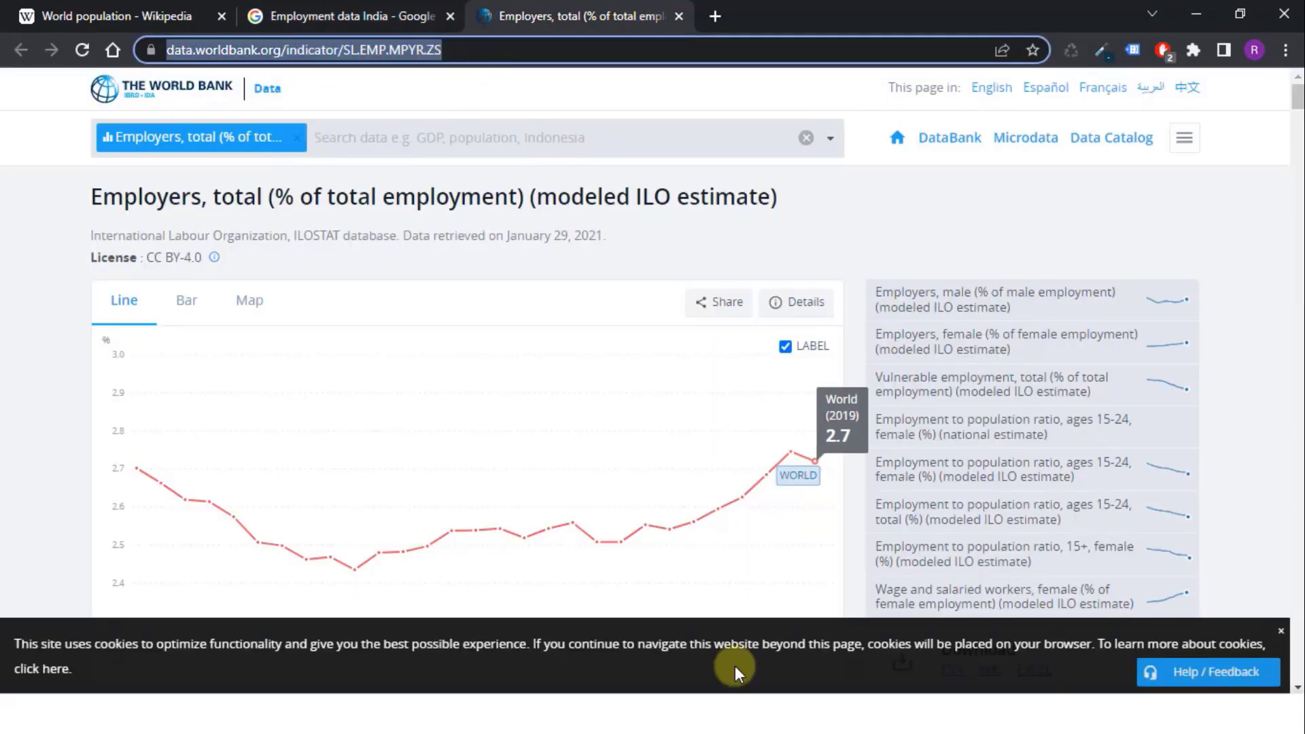
click(680, 646)
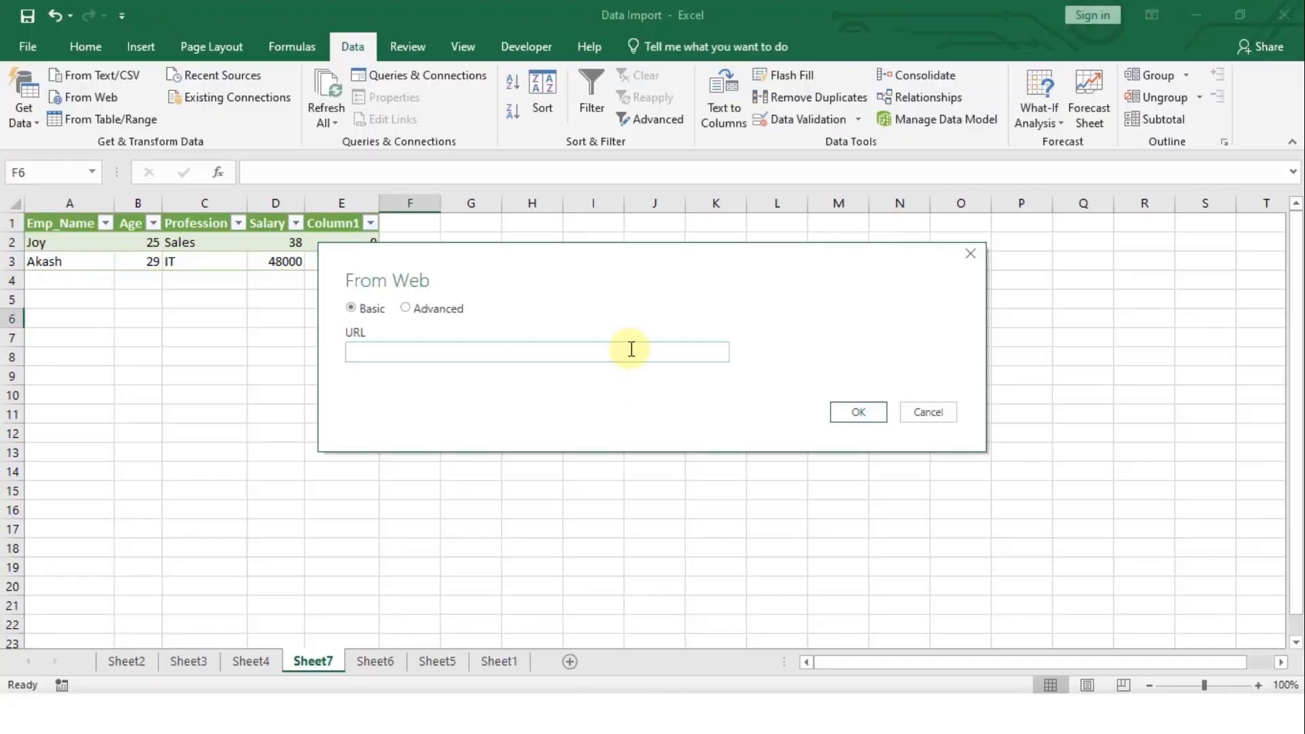
click(535, 351)
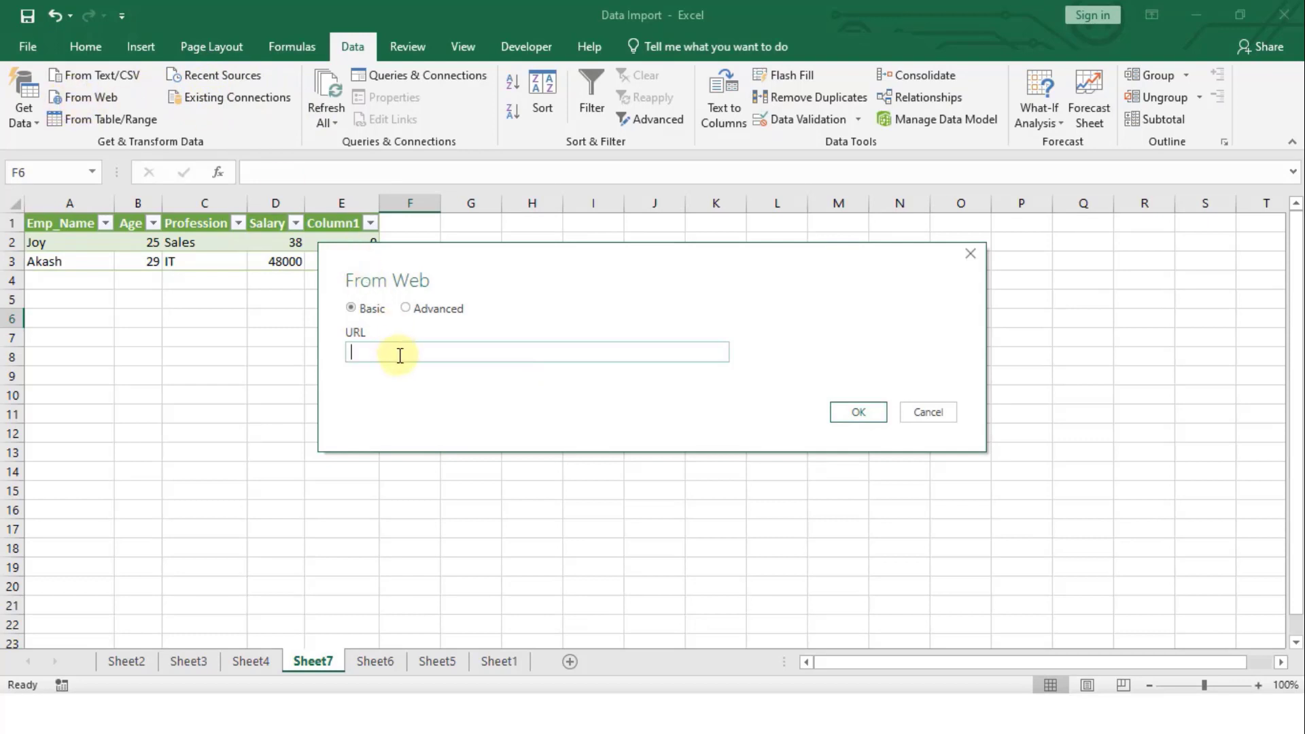
click(400, 355)
key(ctrl+v)
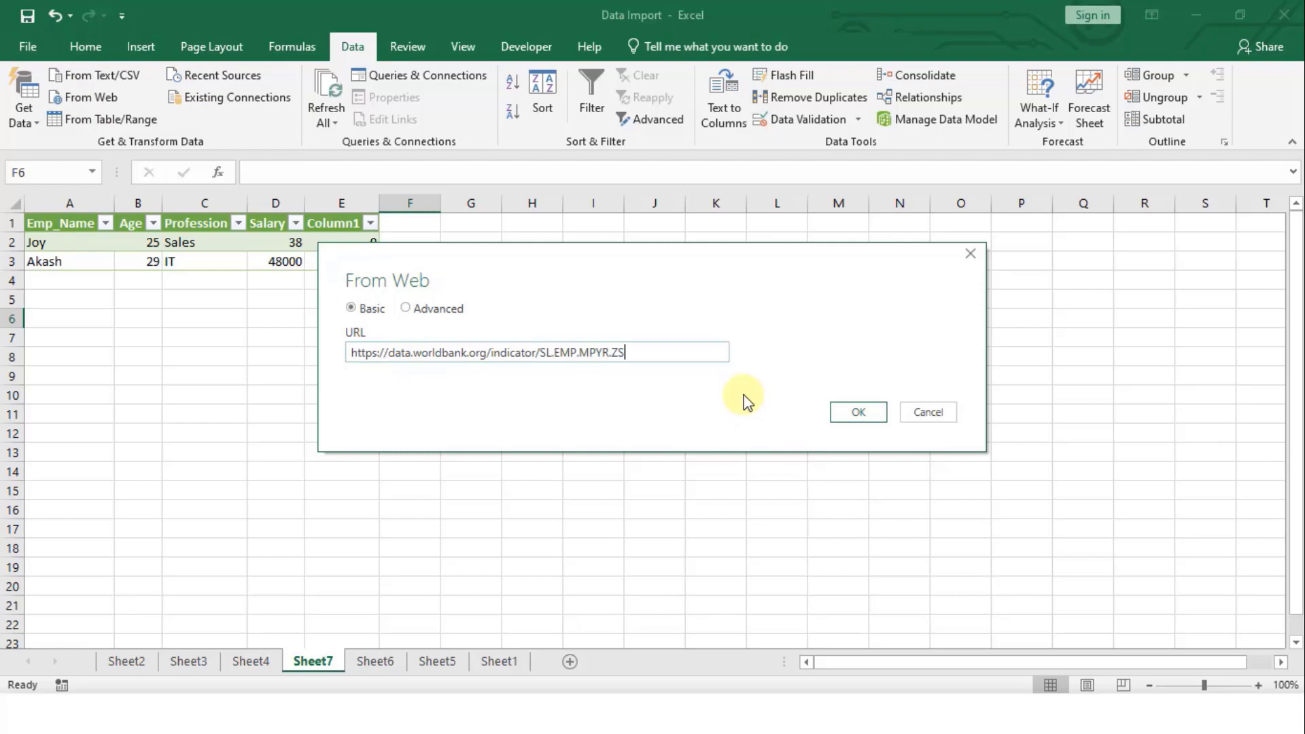
click(852, 412)
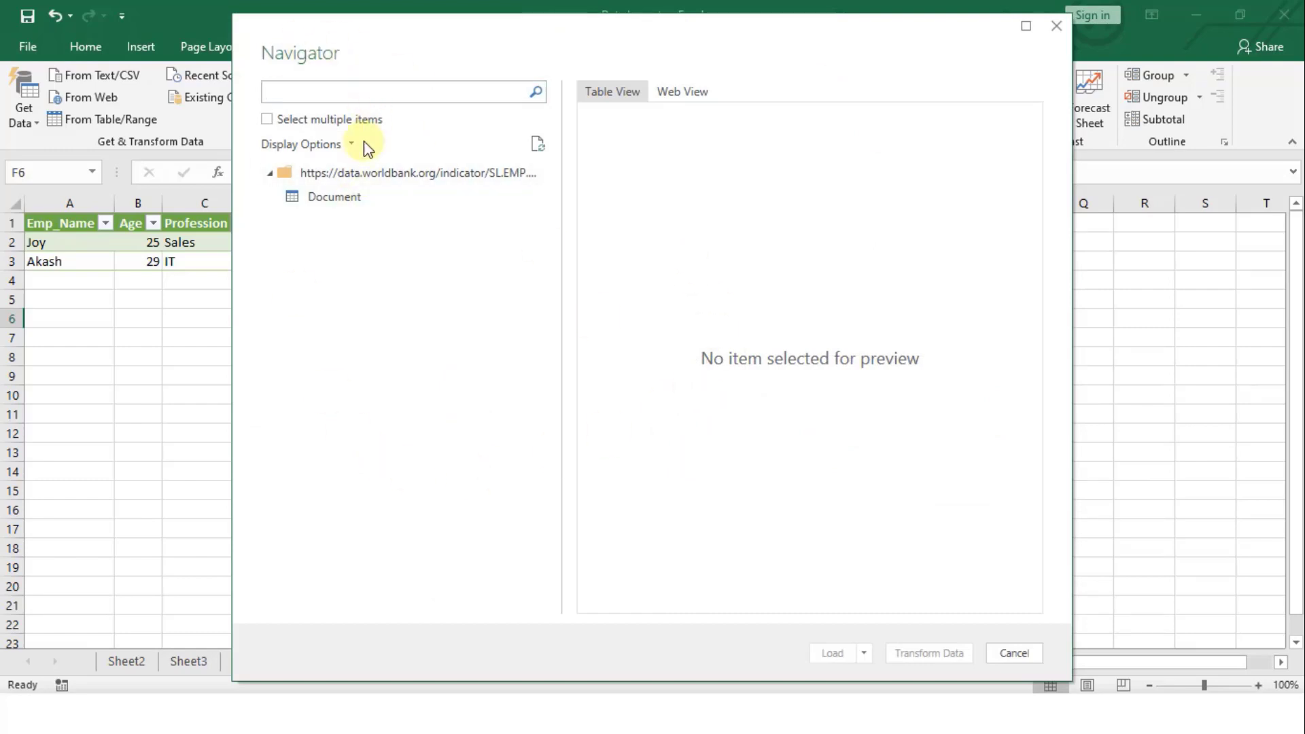
- Preview the Document item from the World Bank page and load it into a new worksheet
click(368, 205)
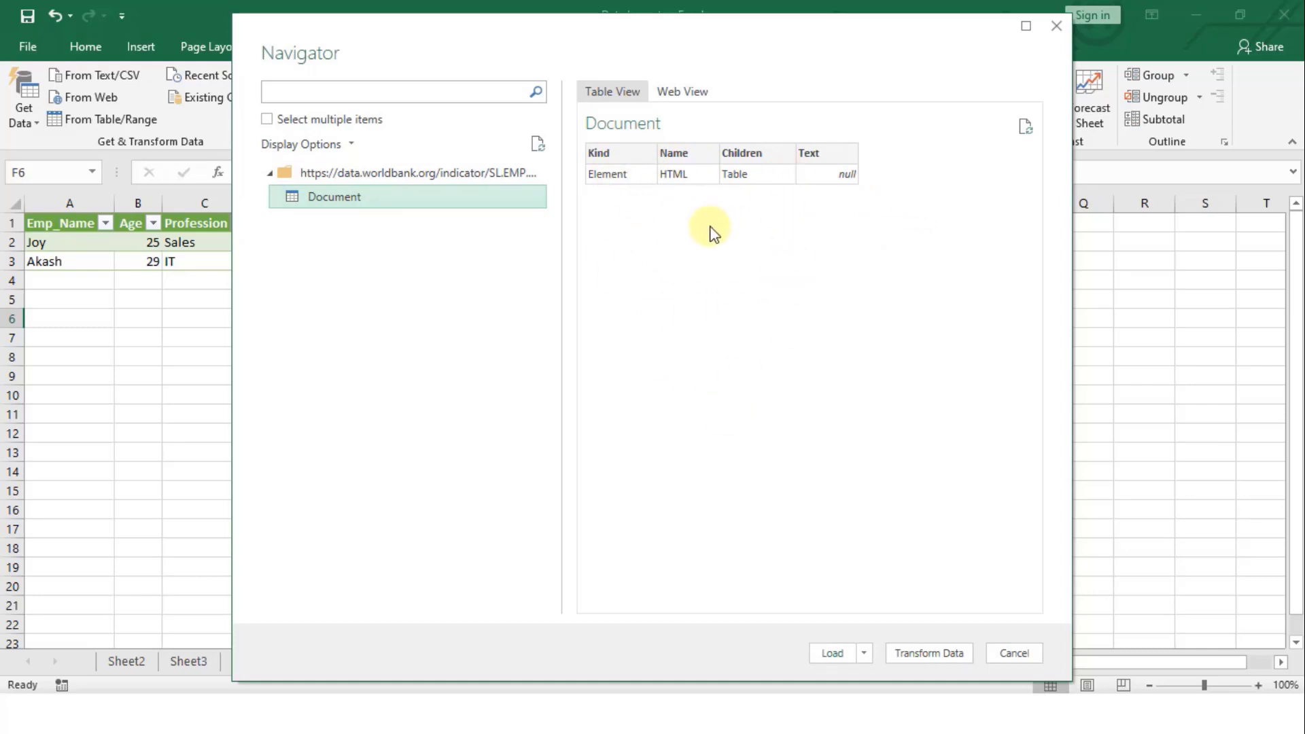
click(829, 655)
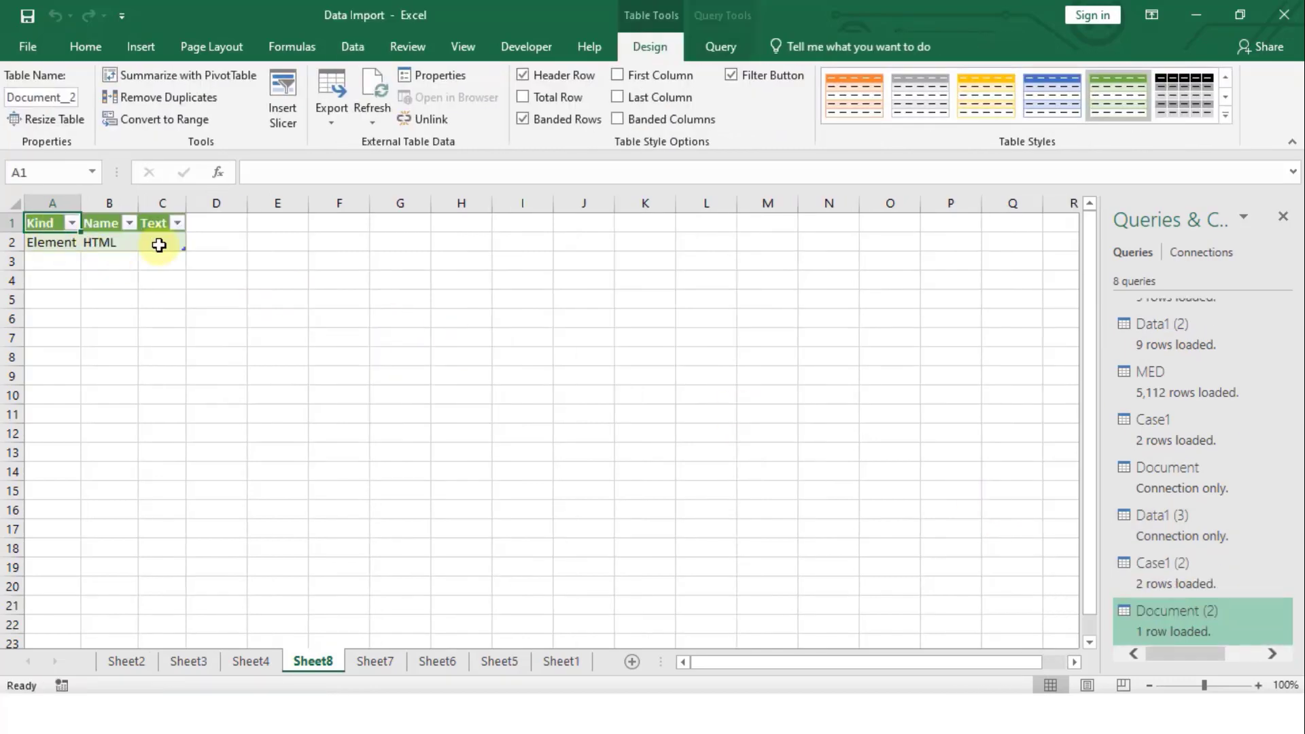
click(157, 264)
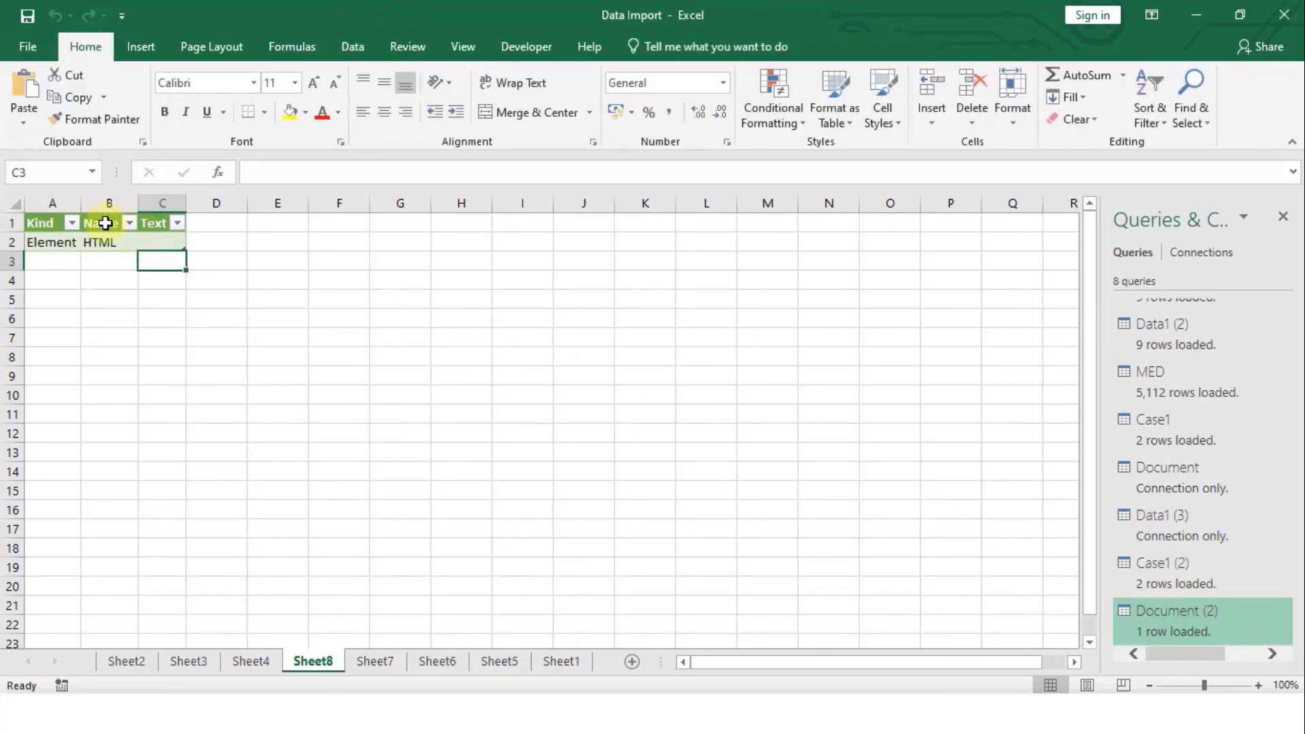
click(305, 330)
click(306, 315)
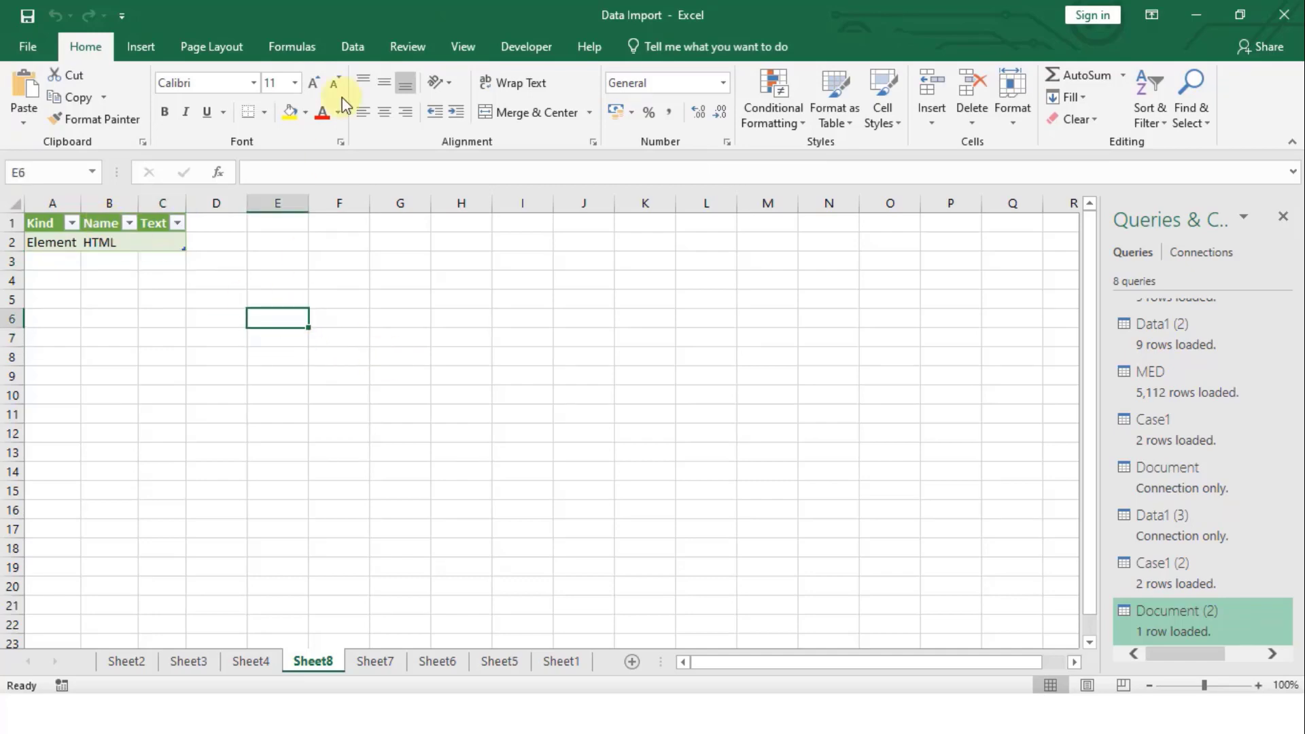
- Look through the earlier imports on Sheet2, Sheet3, Sheet4 and Sheet8, and go to Sheet7
click(348, 60)
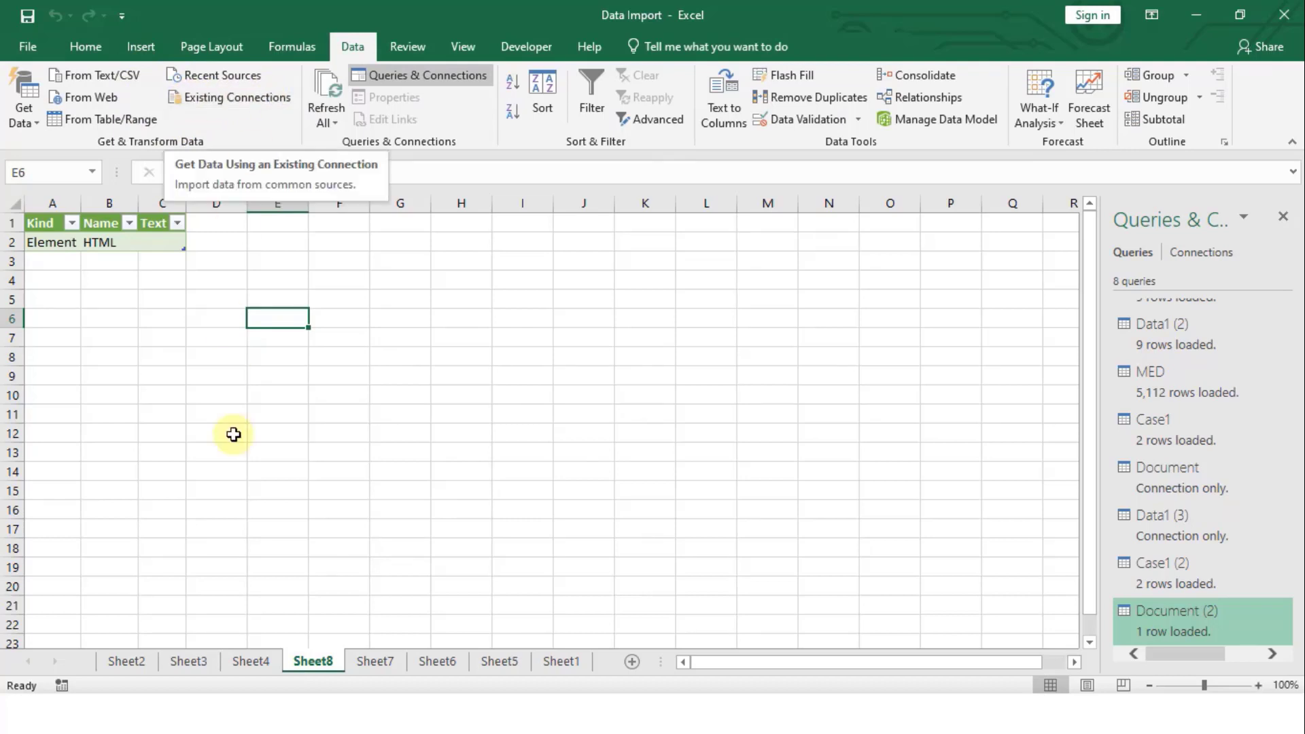
click(144, 665)
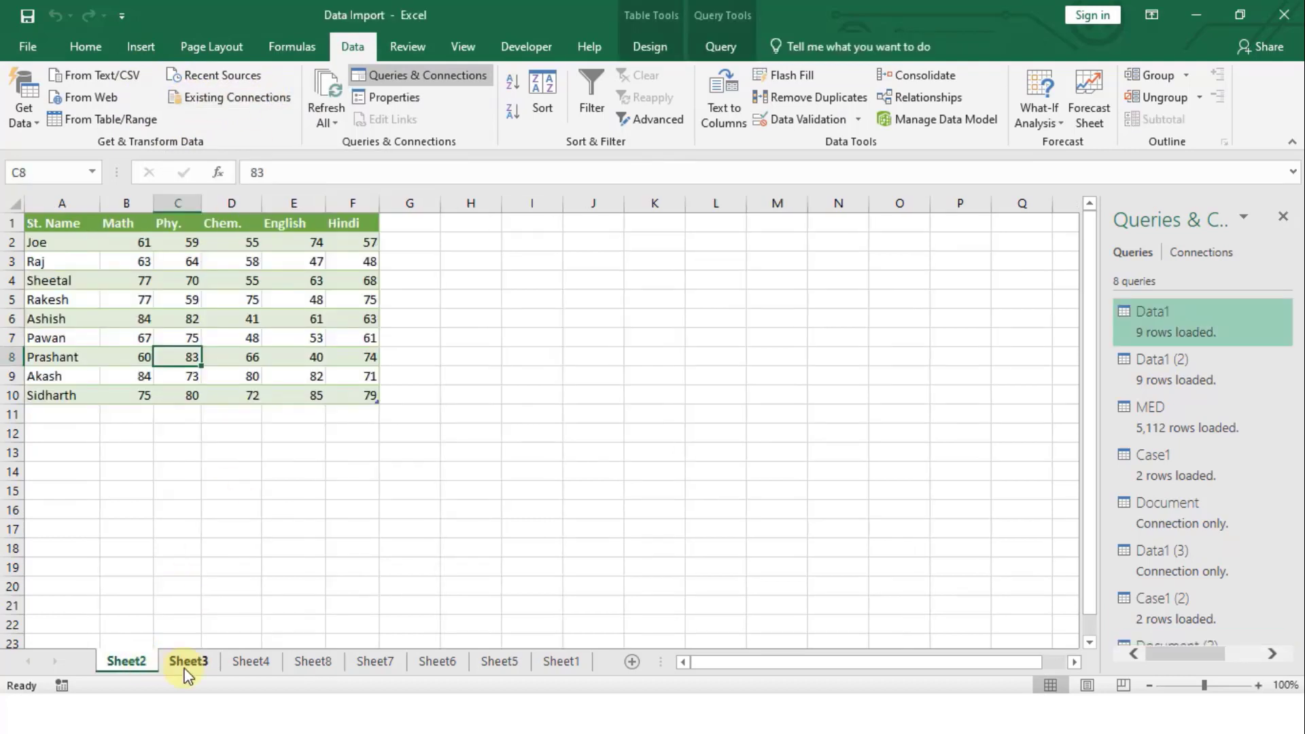
click(188, 660)
click(241, 659)
click(314, 663)
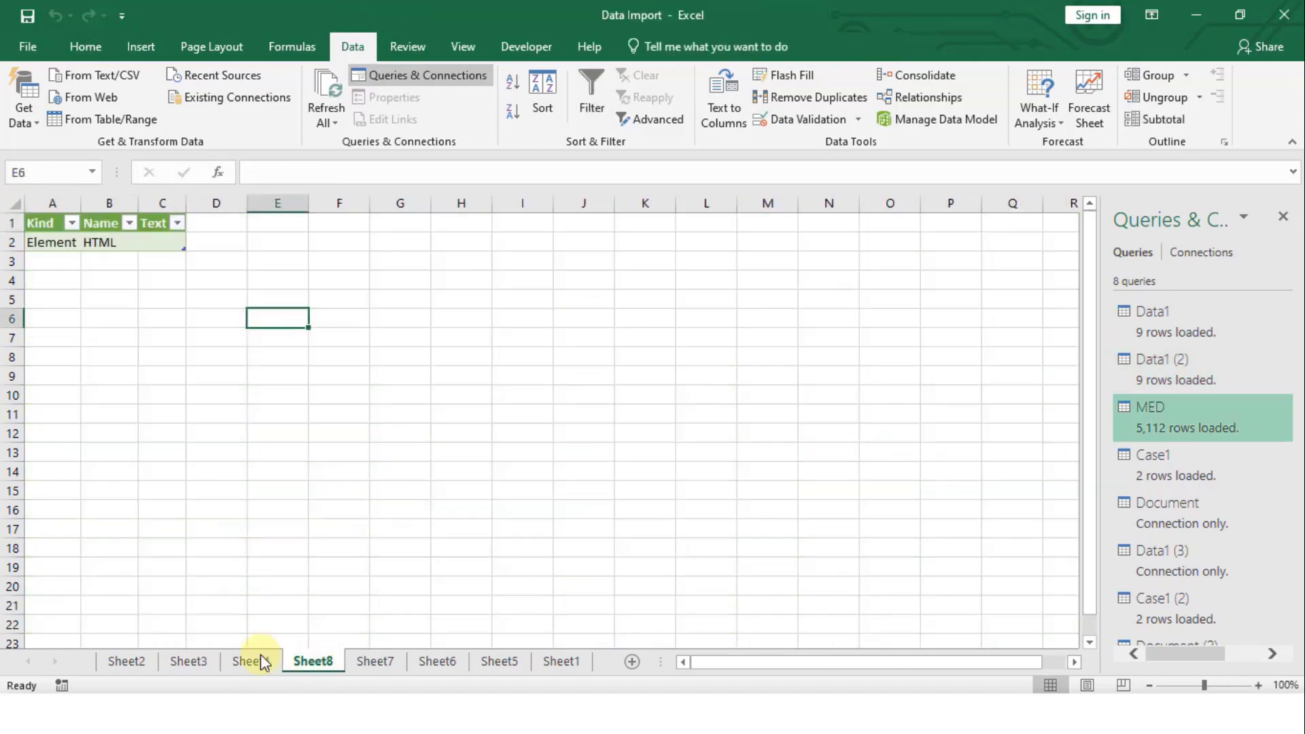
click(384, 666)
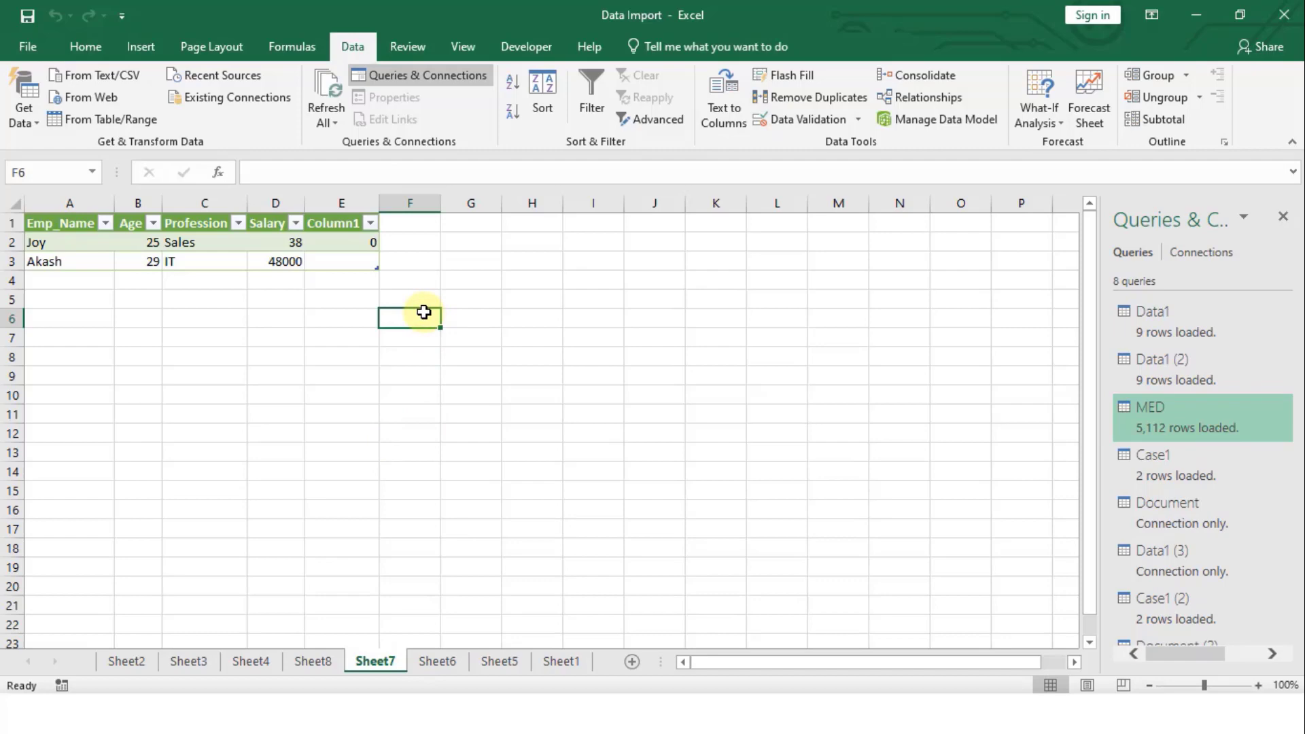
- Import the existing connection Query - Data1 (2) as a table into the current worksheet at cell F6
click(233, 102)
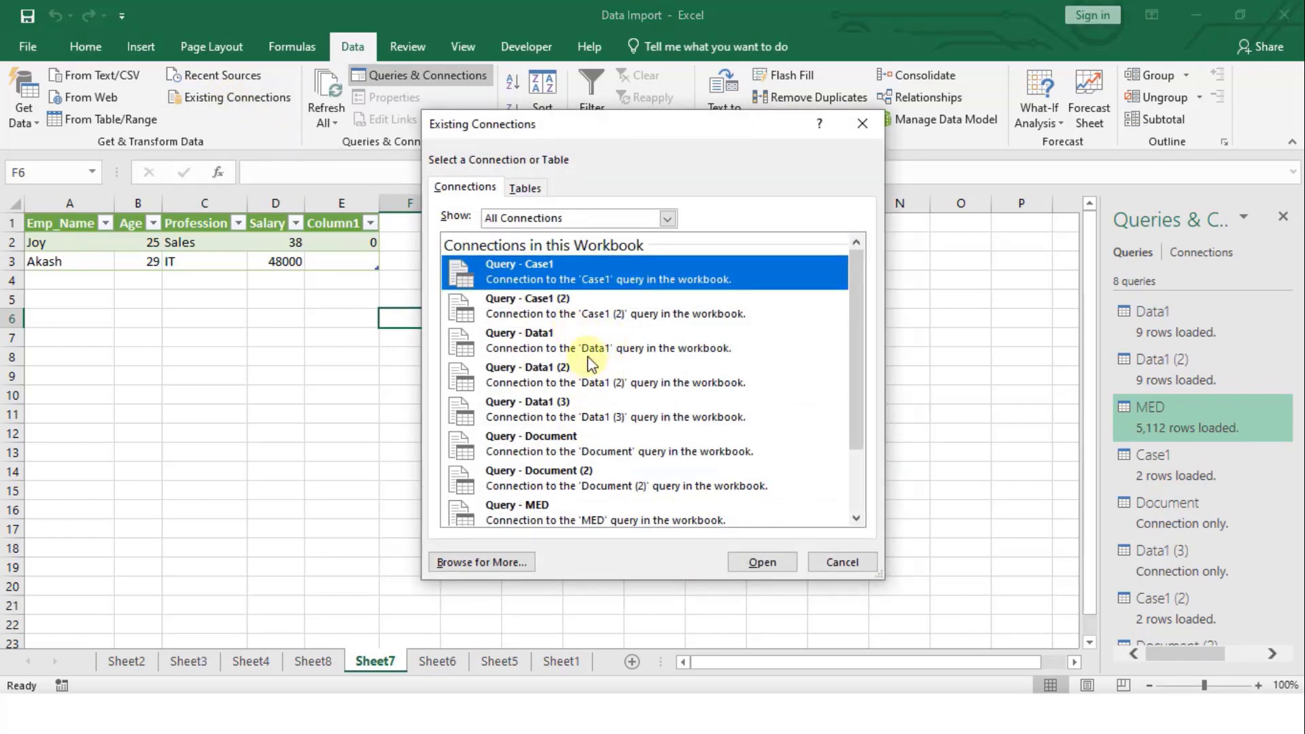
click(549, 368)
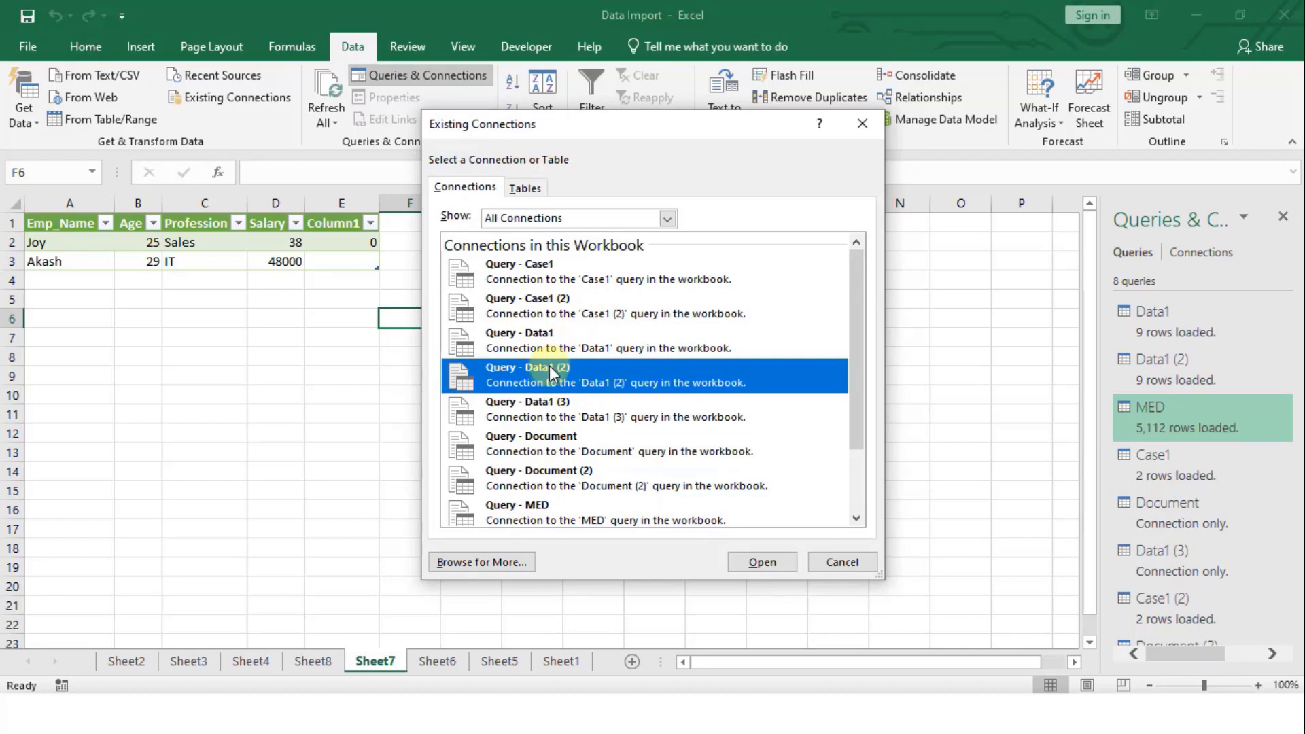
click(762, 563)
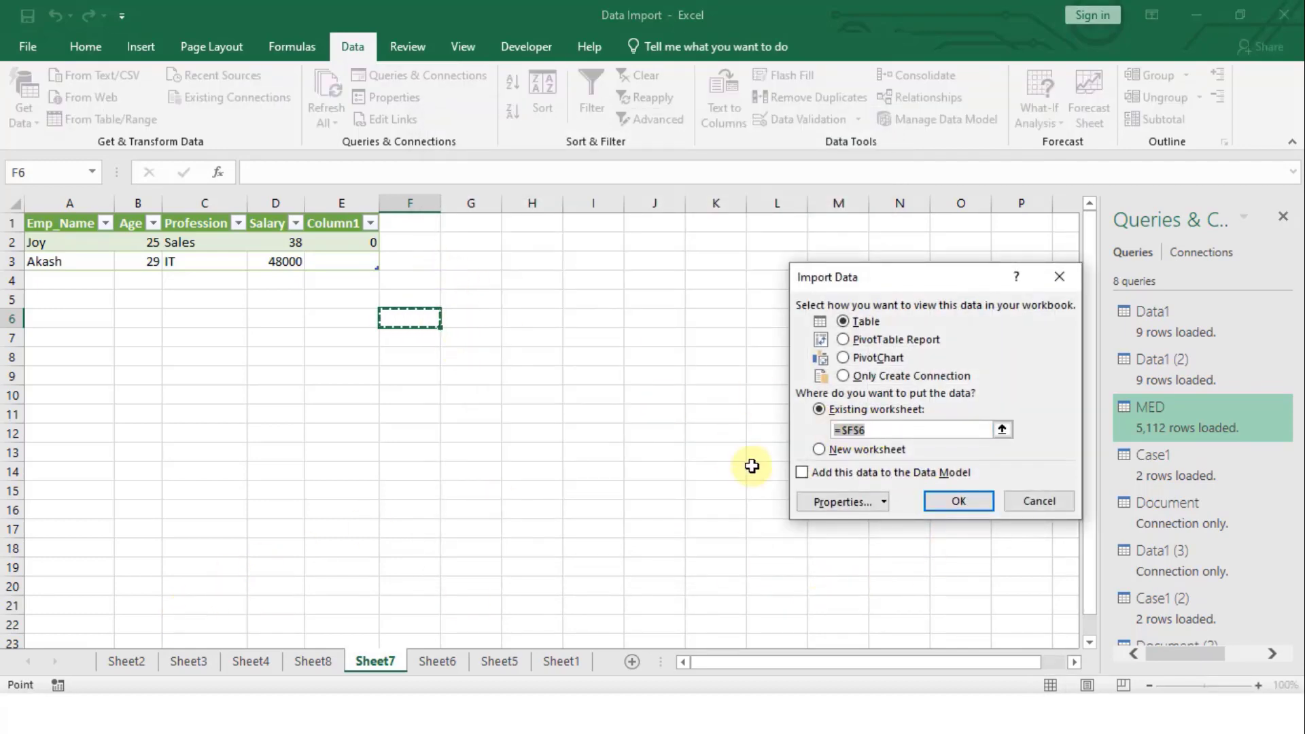
click(959, 502)
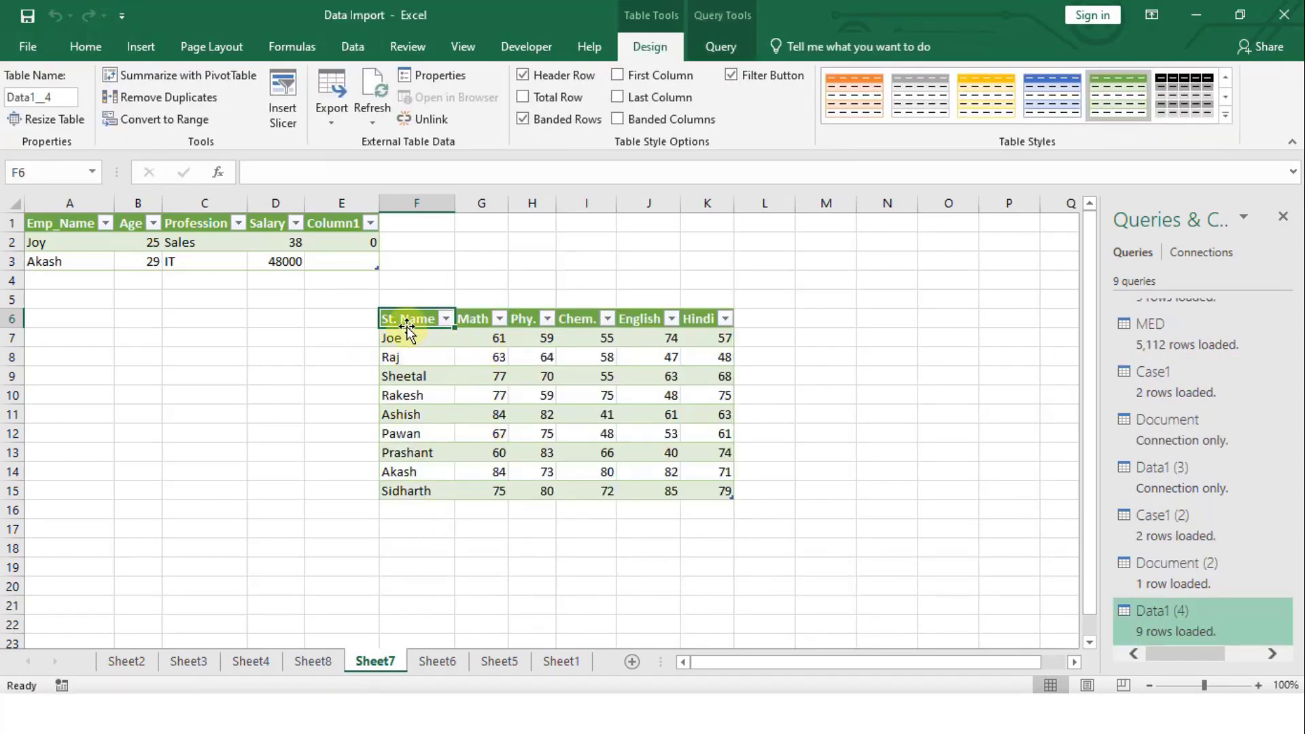
key(ctrl+shift+Down)
drag(455, 340, 367, 318)
key(ctrl+z)
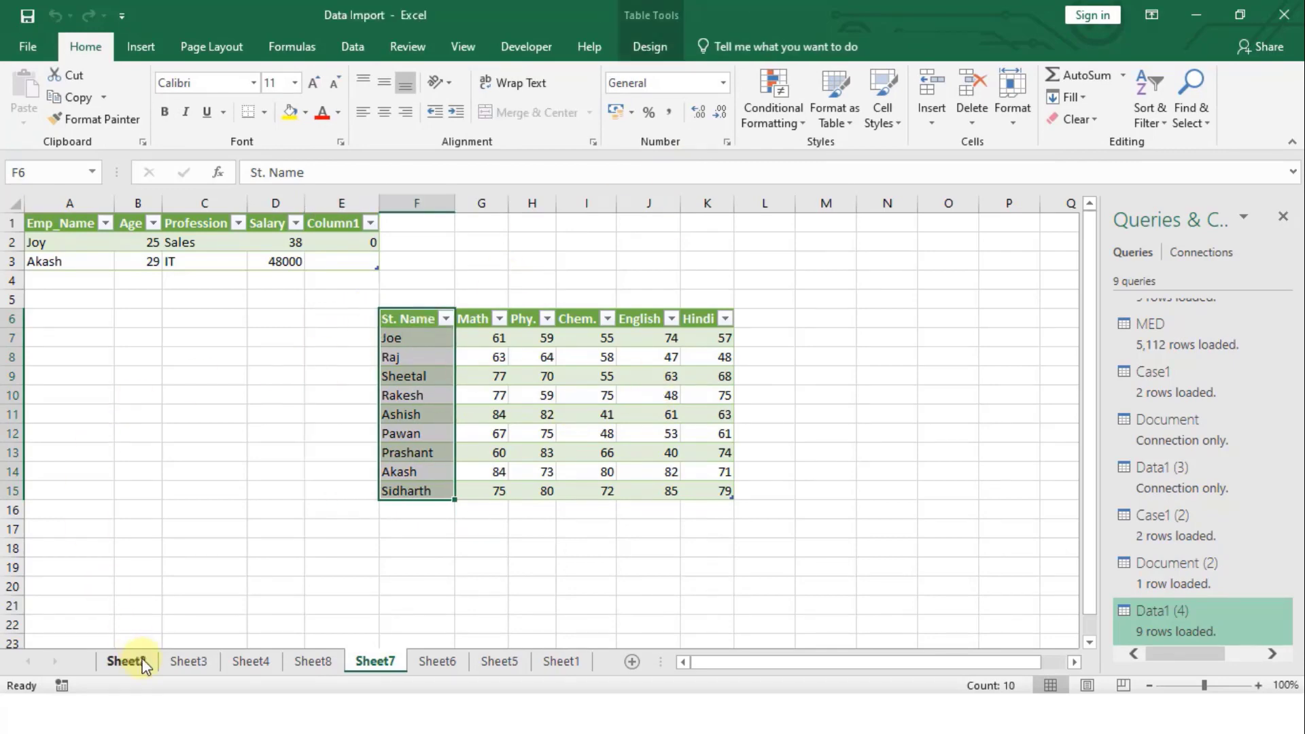
drag(256, 502, 340, 223)
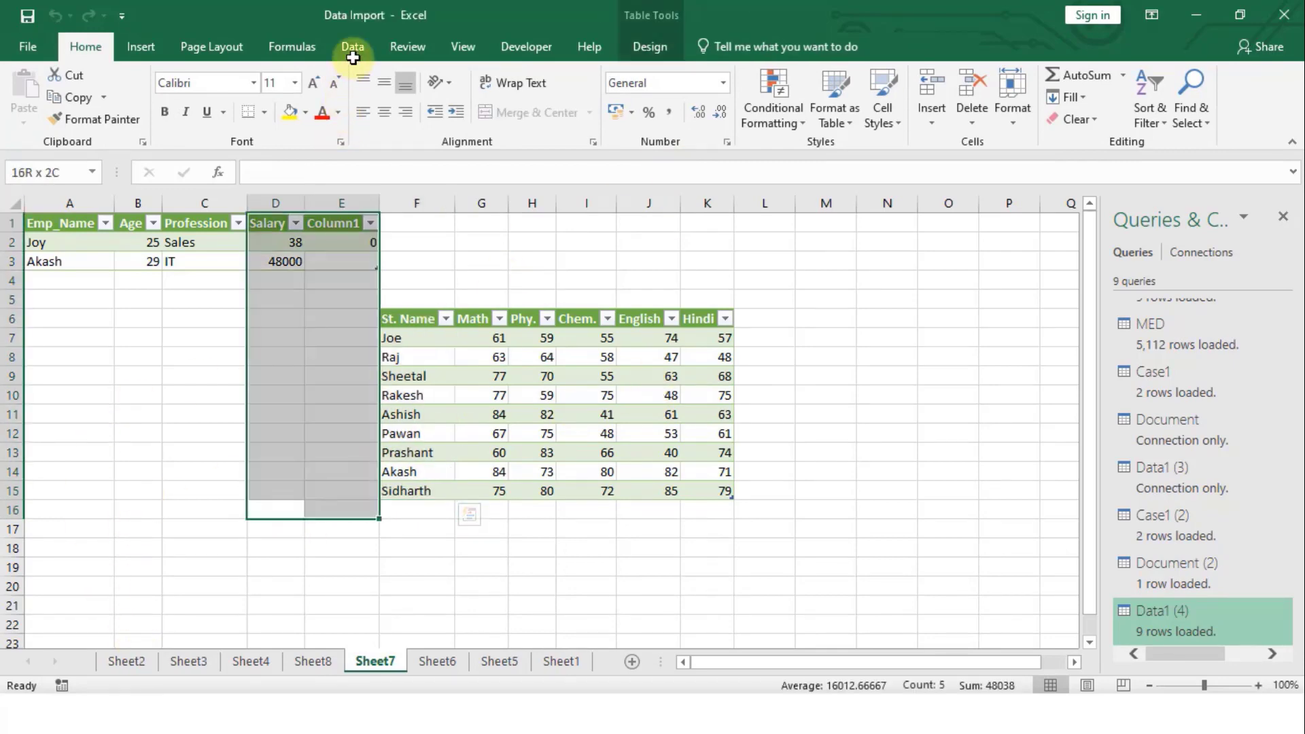
click(352, 46)
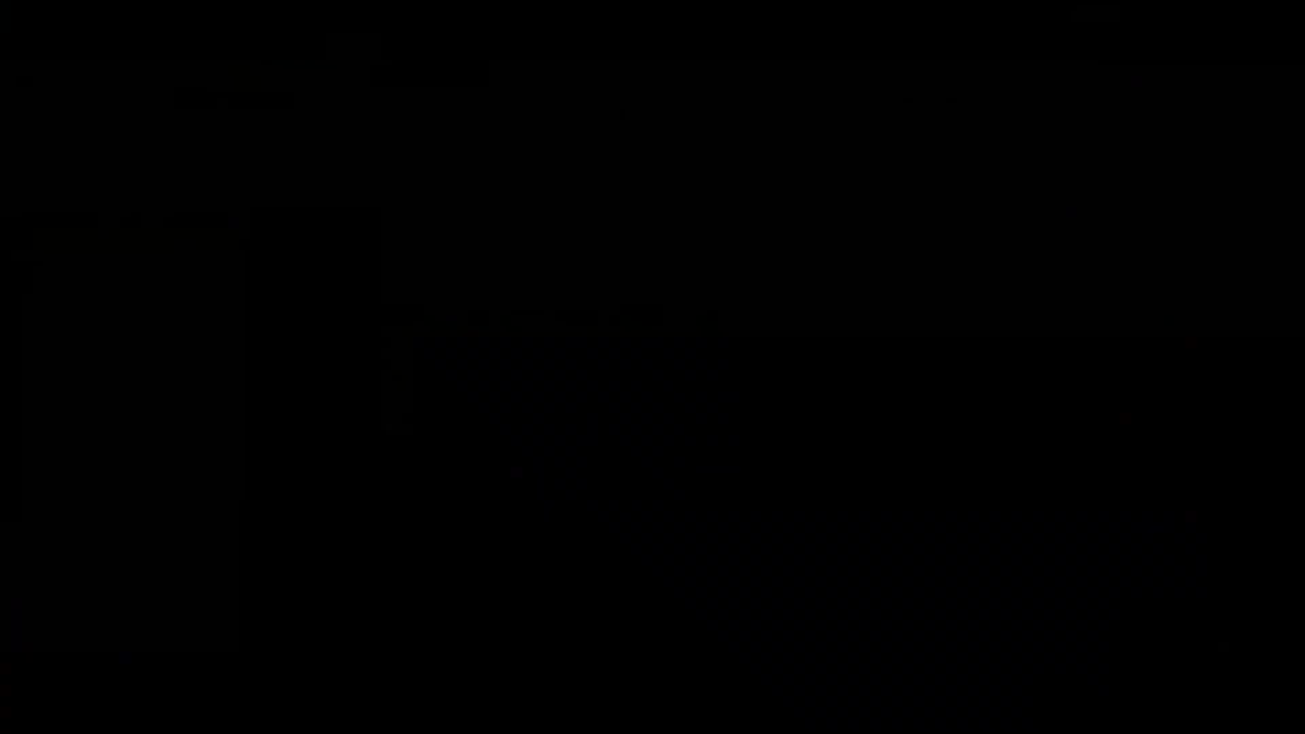